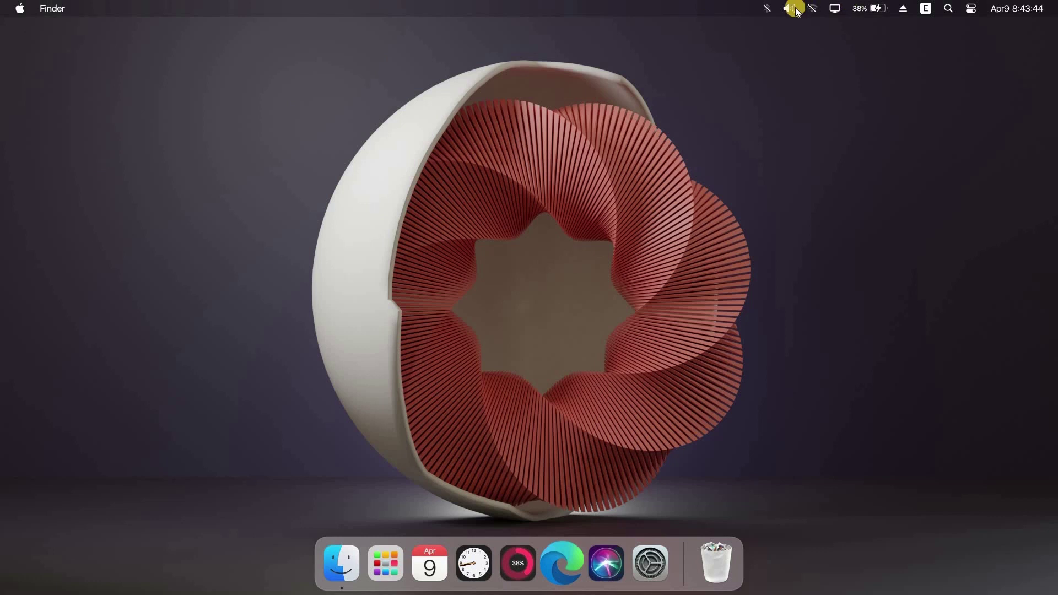
Step: Check the Bluetooth options and set the sound volume to 83
click(766, 8)
click(787, 8)
mouse_move(920, 53)
mouse_down()
mouse_move(831, 54)
mouse_move(935, 54)
mouse_up()
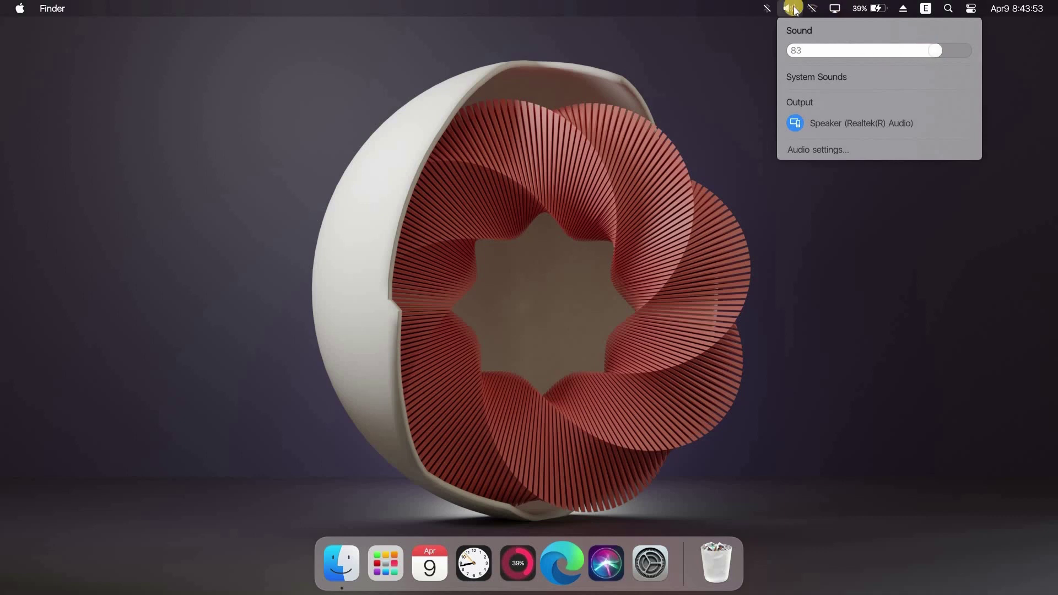
Step: Toggle the Wi-Fi switch and close the network options
click(812, 9)
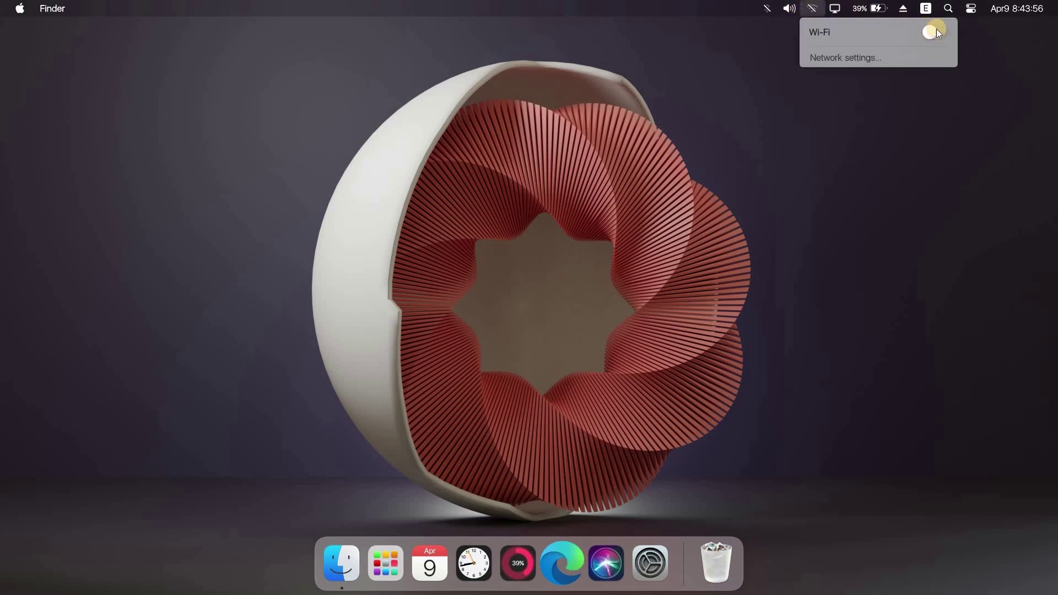
click(935, 31)
click(812, 8)
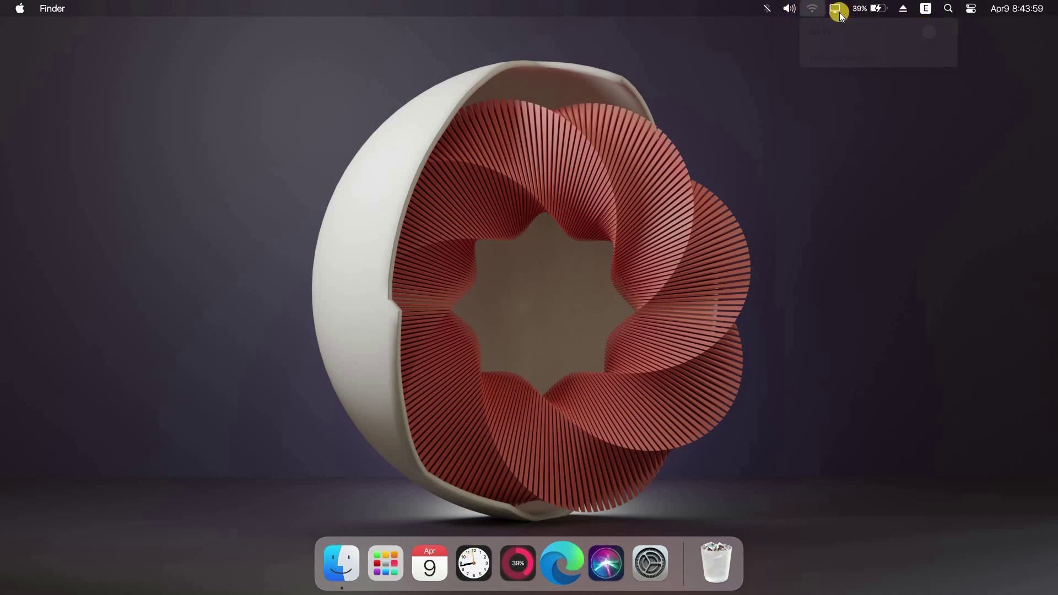
Step: Look at the battery status, the Trayico tray icons and the Windows search window, and close the search
click(869, 10)
click(873, 9)
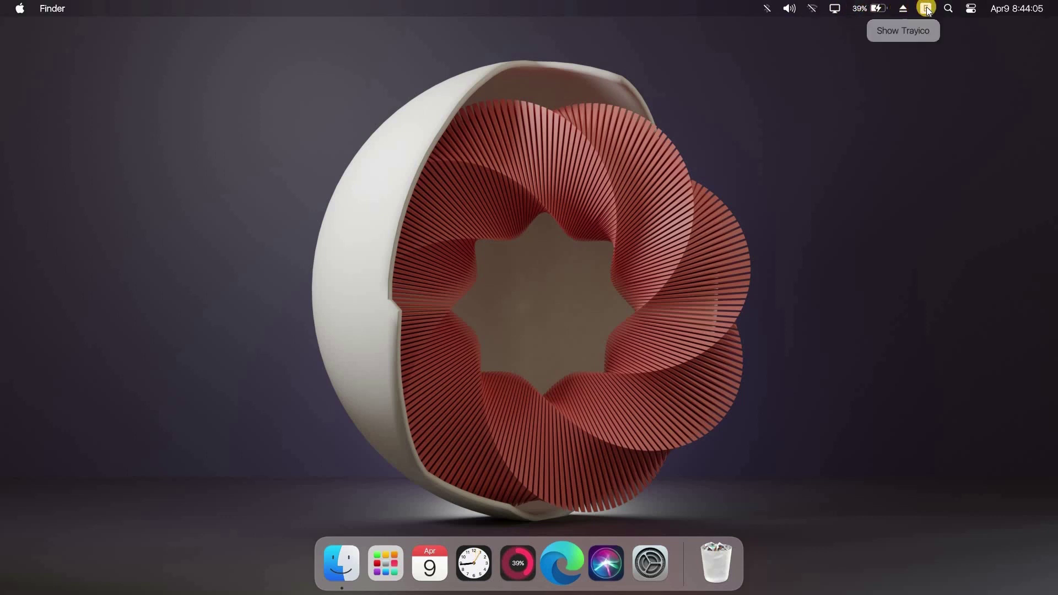
click(928, 9)
click(951, 9)
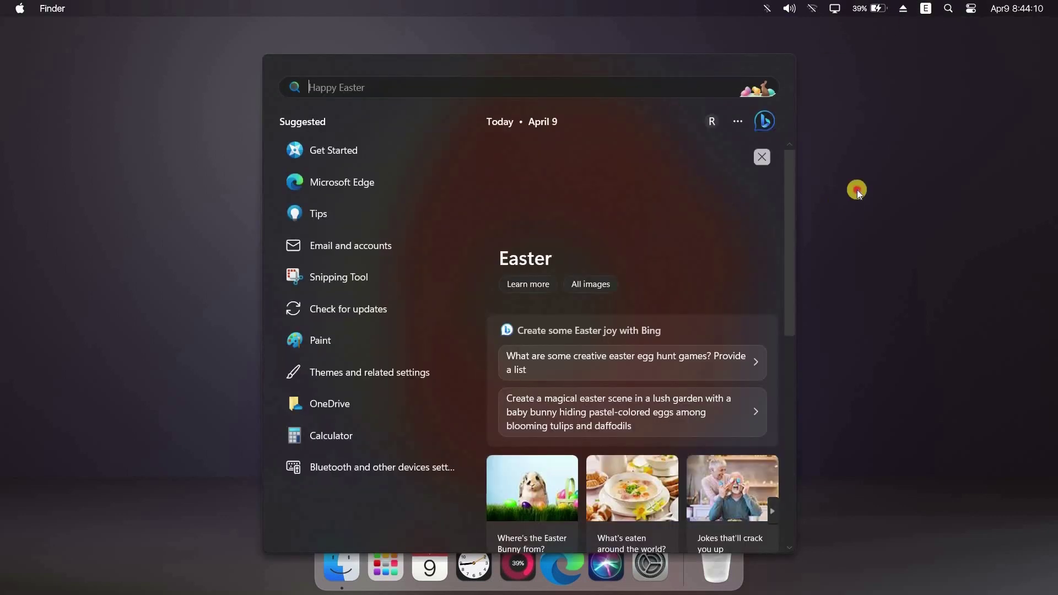
click(964, 24)
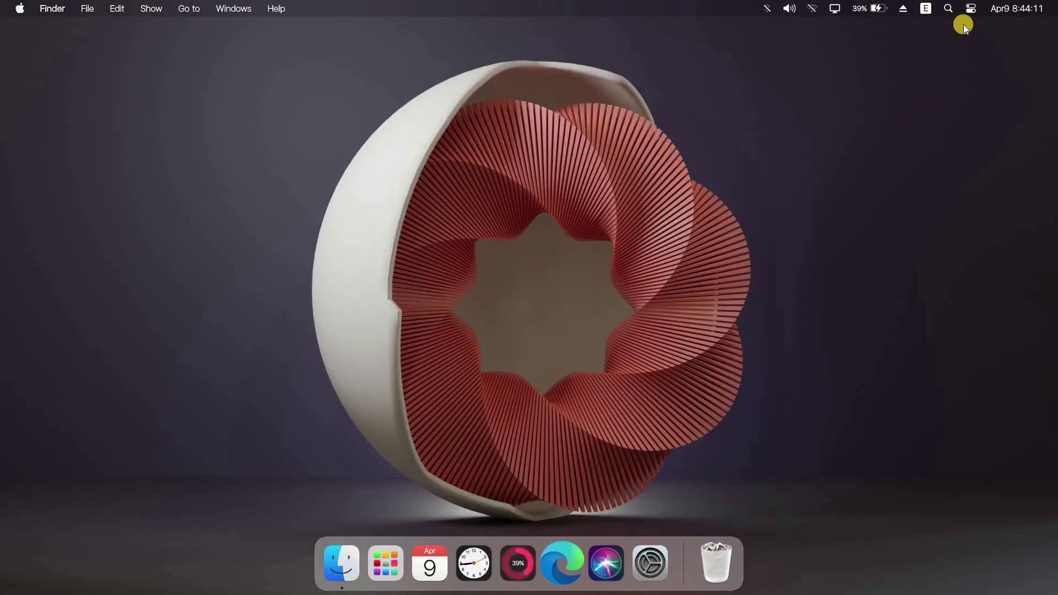
Step: Raise the display brightness in Control Center and check the date and time details
click(973, 9)
drag(968, 156, 1004, 162)
click(1010, 11)
click(1021, 9)
click(763, 111)
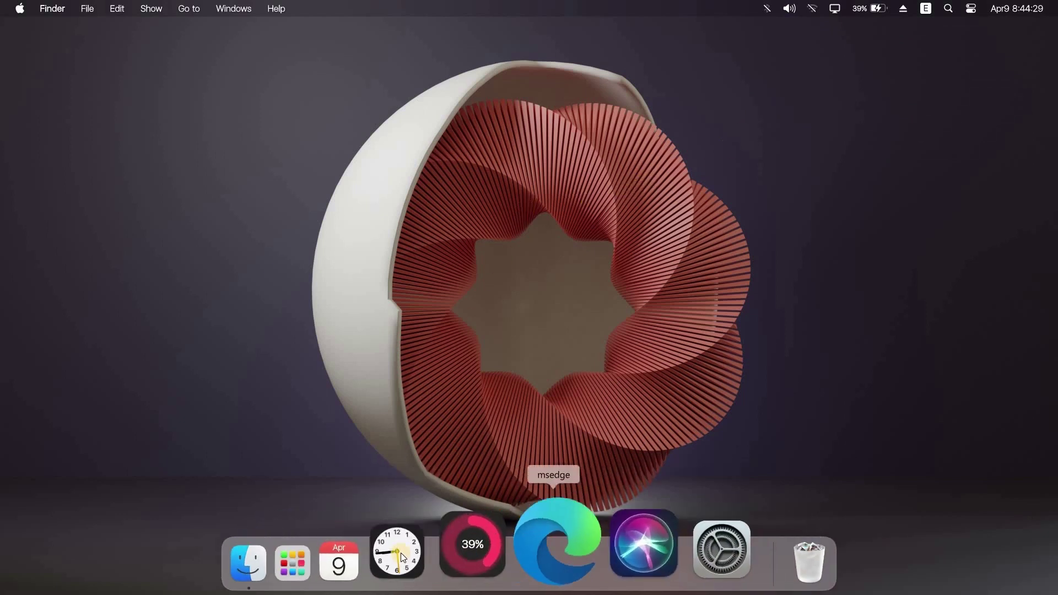
Step: Open and close Launchpad to look over the installed apps
click(388, 553)
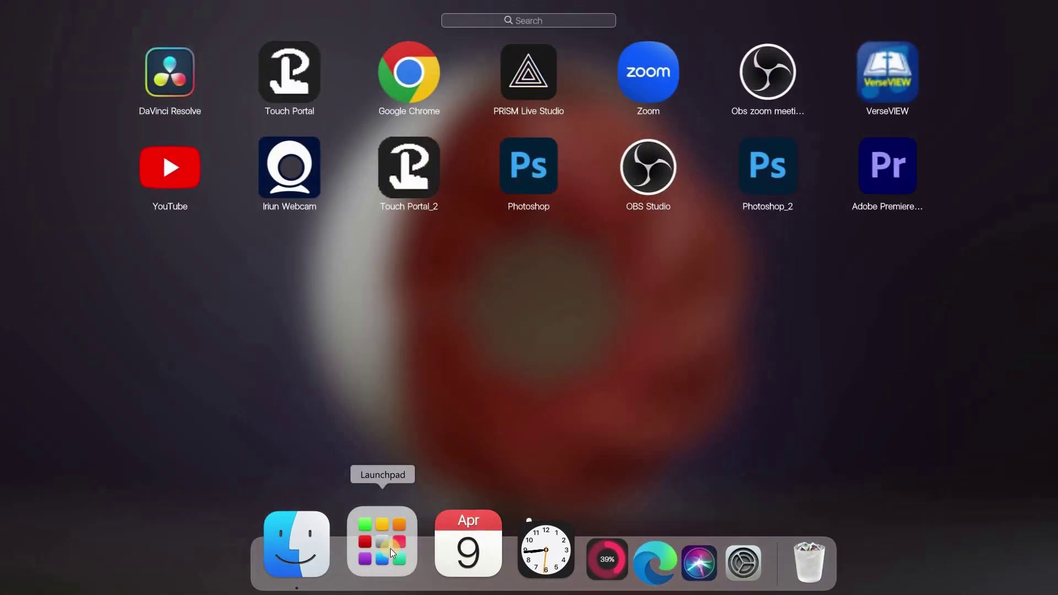
click(450, 314)
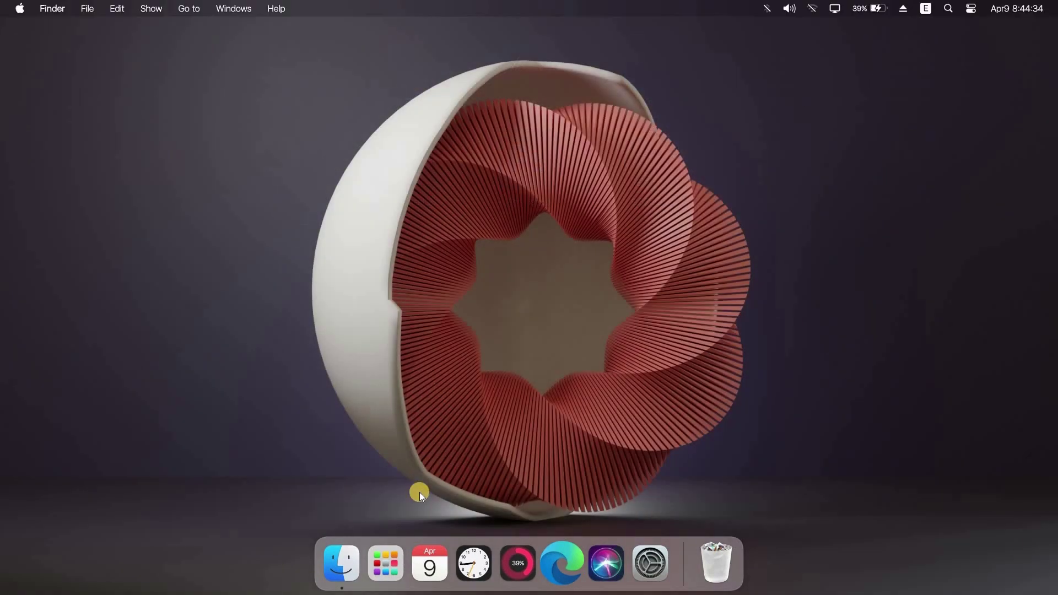
click(393, 552)
click(392, 552)
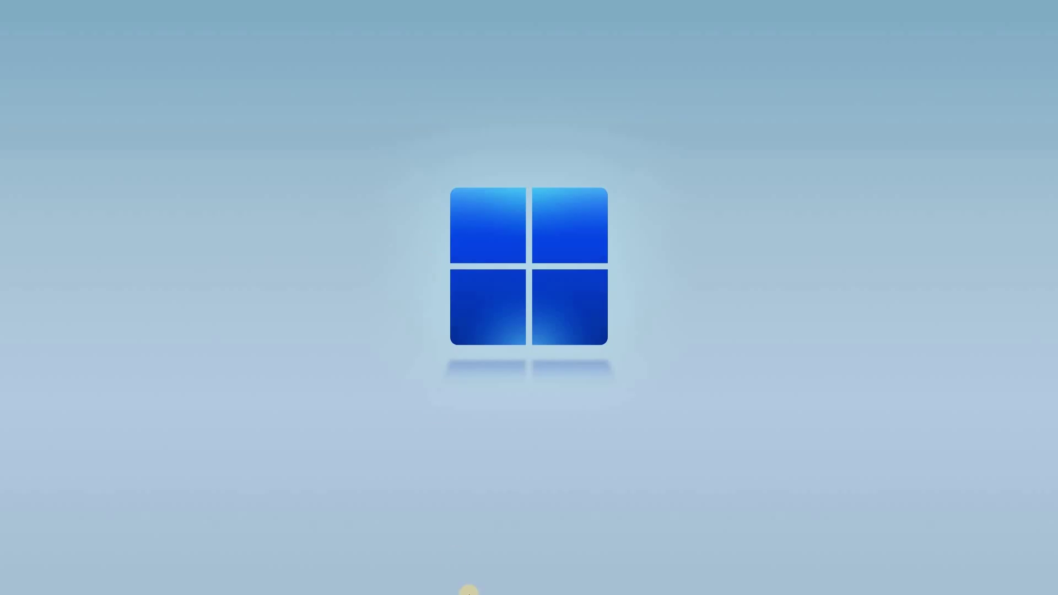
Step: Switch to File Explorer and open the MyDock folder inside MyDockFinder
mouse_move(468, 591)
click(439, 577)
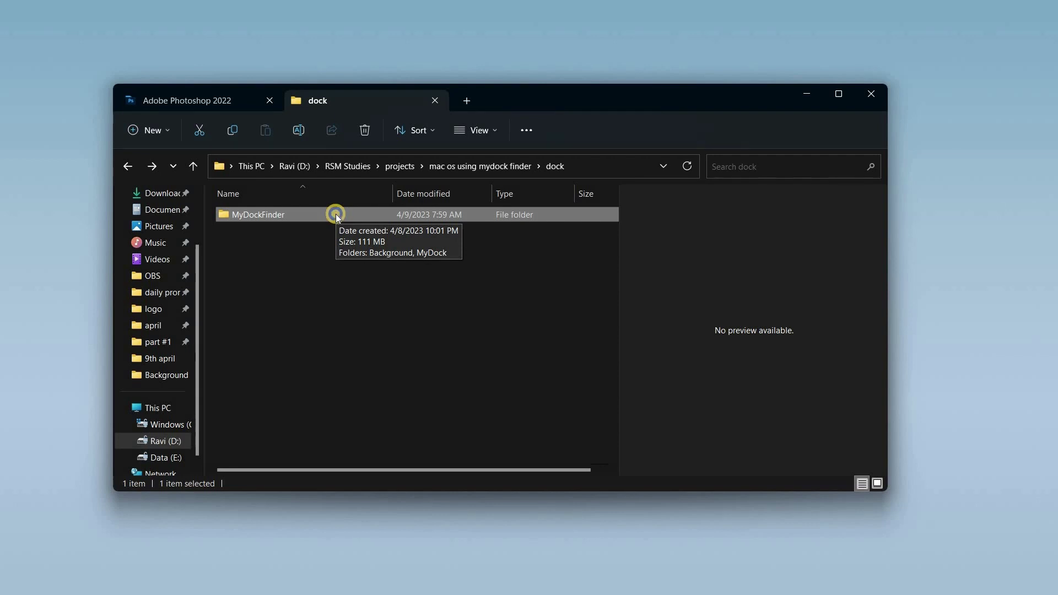
right_click(335, 214)
click(451, 243)
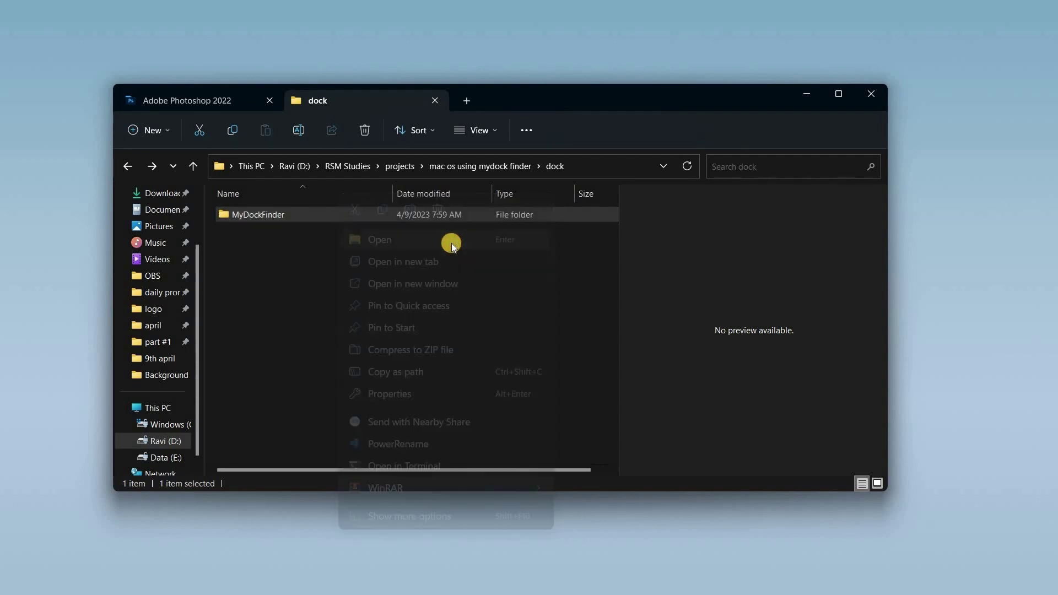
click(302, 229)
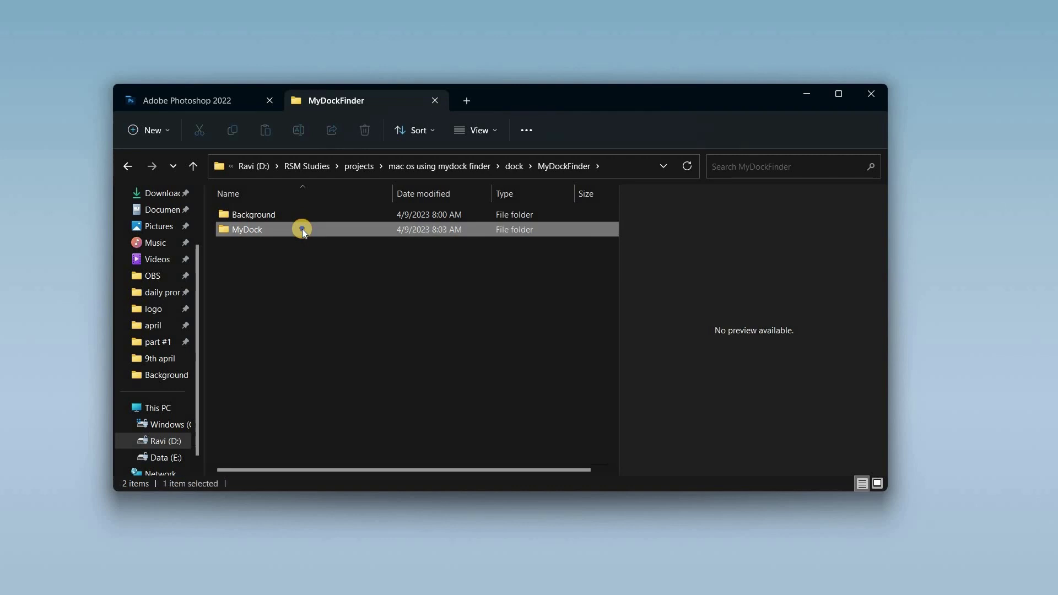
right_click(311, 230)
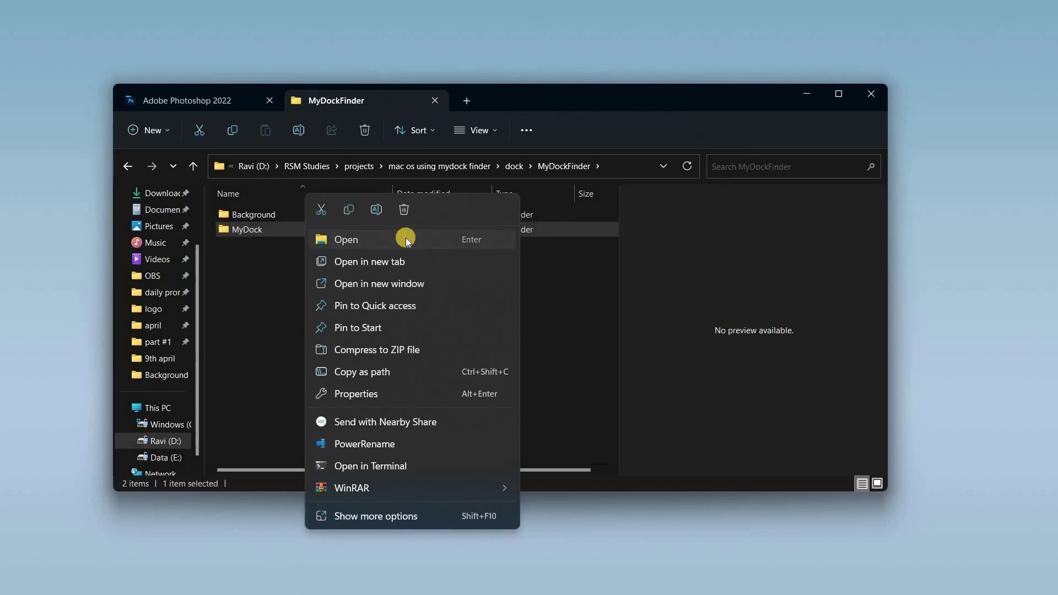
click(405, 239)
Step: Launch Mydock.exe from the MyDock folder and minimize the File Explorer window
scroll(321, 295, down, 3)
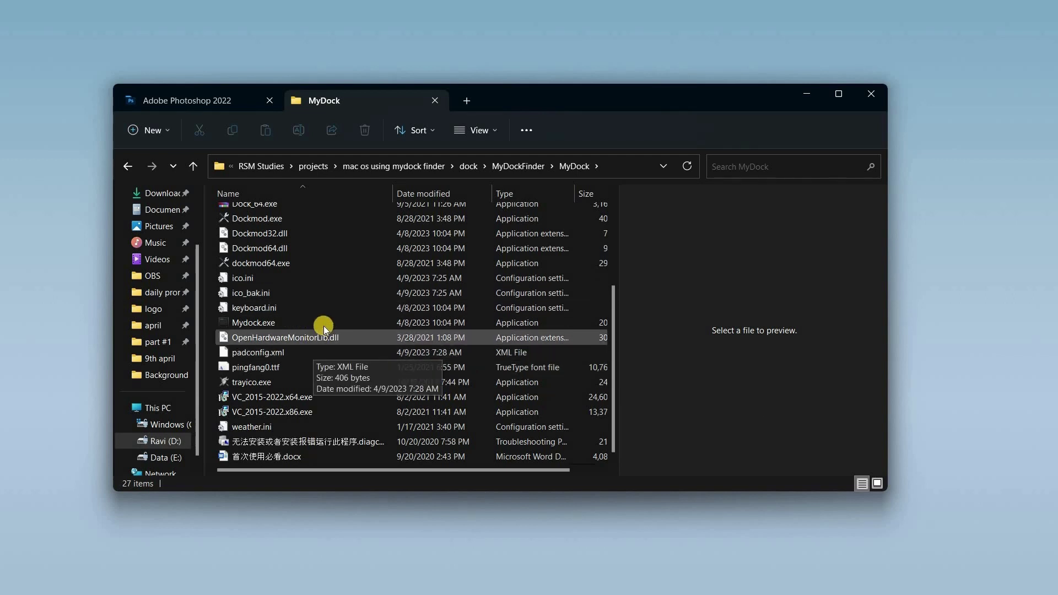
click(323, 325)
right_click(323, 325)
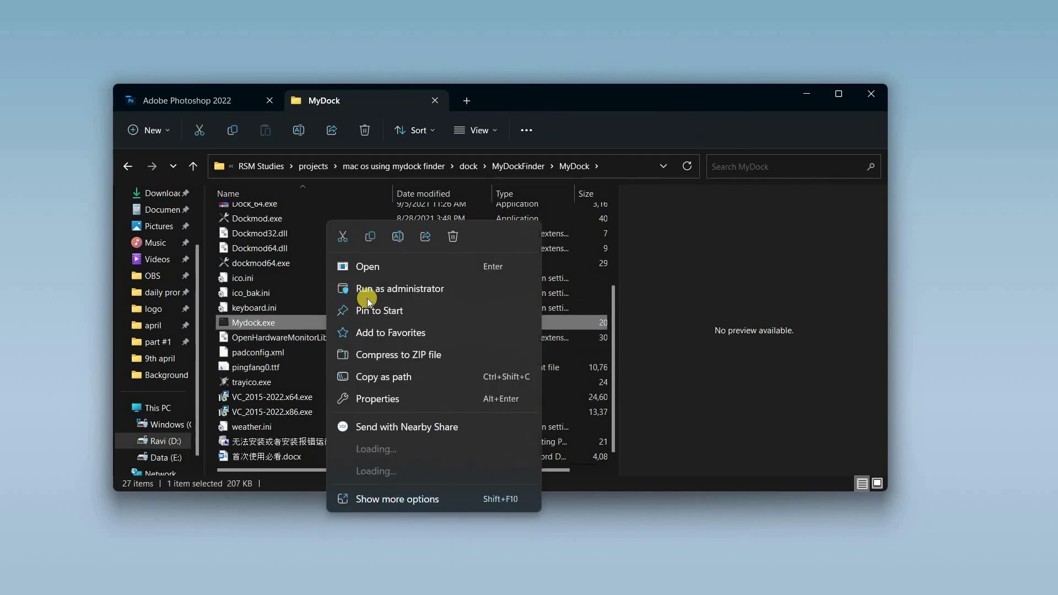
click(394, 263)
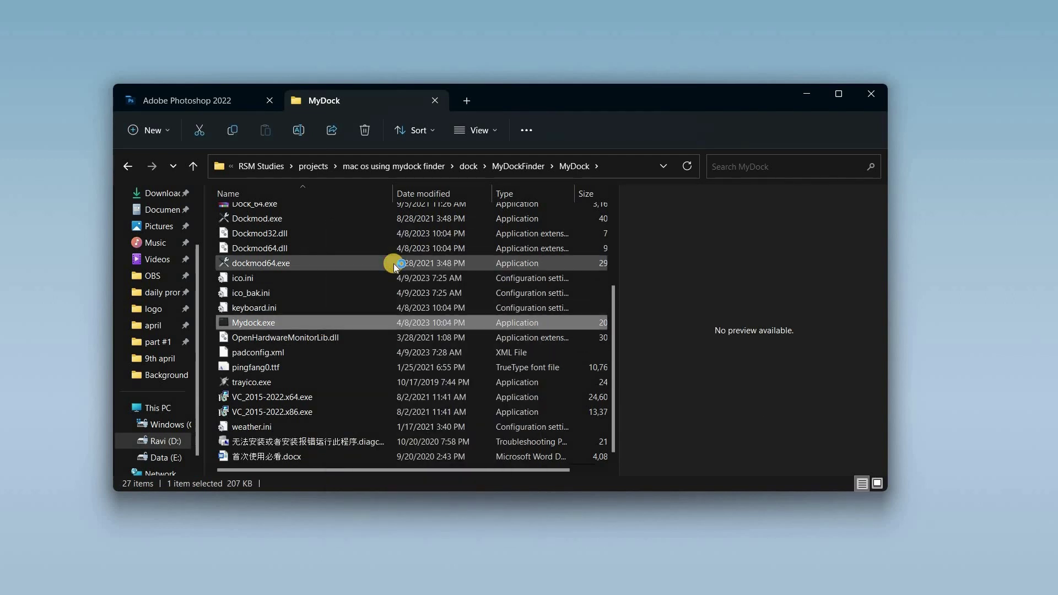
click(806, 94)
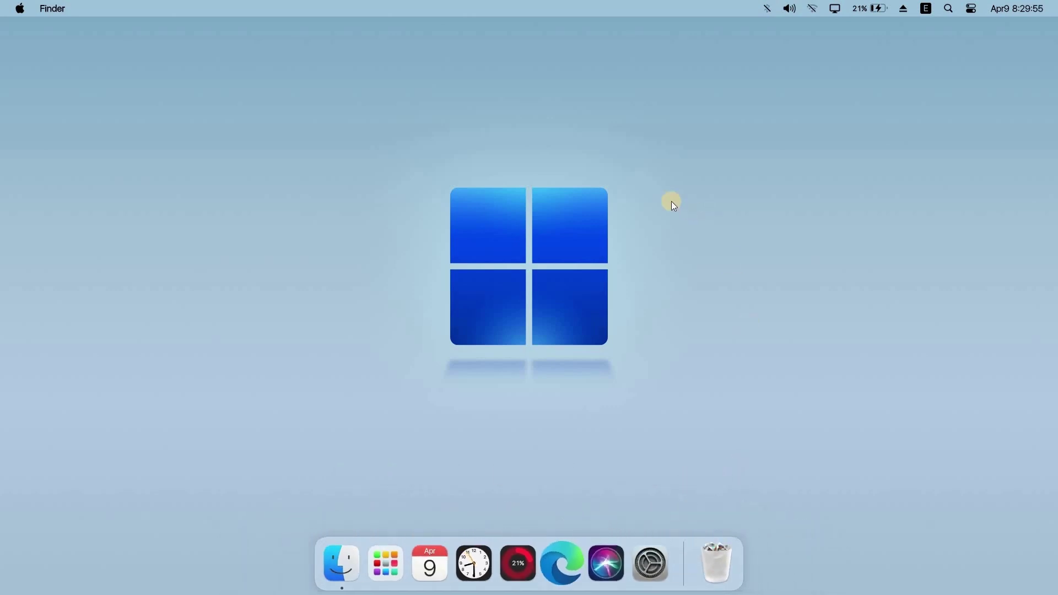
Step: Look through the system options under the Apple logo and the Finder options, and close them
click(20, 8)
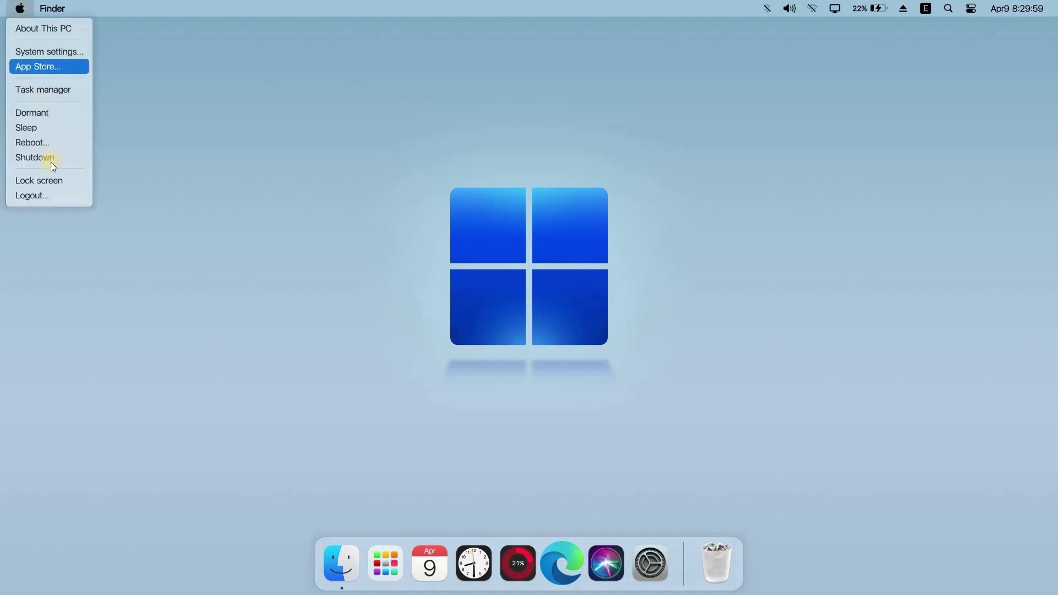
click(125, 130)
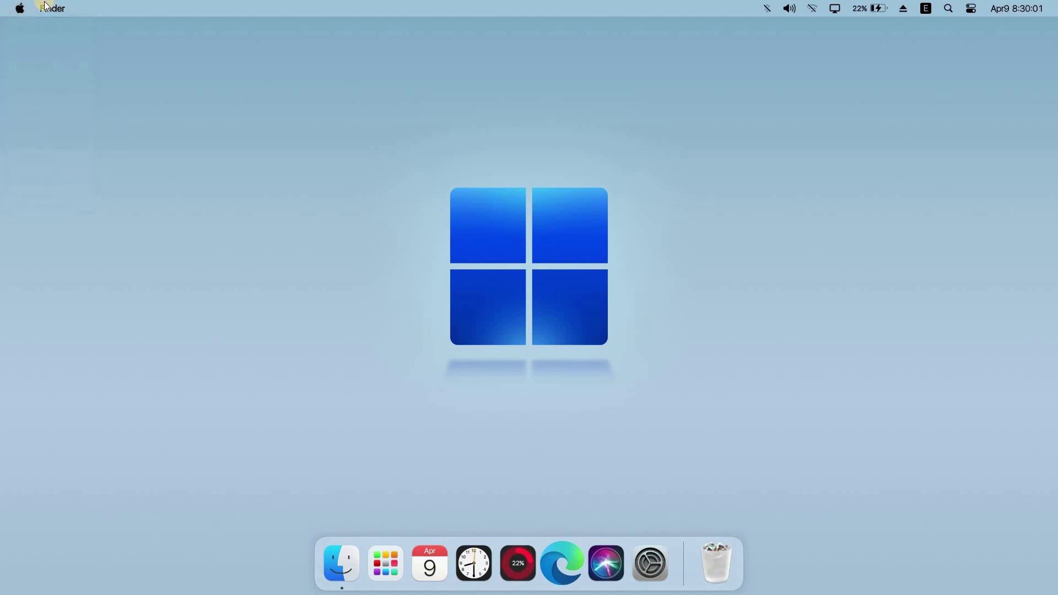
click(55, 9)
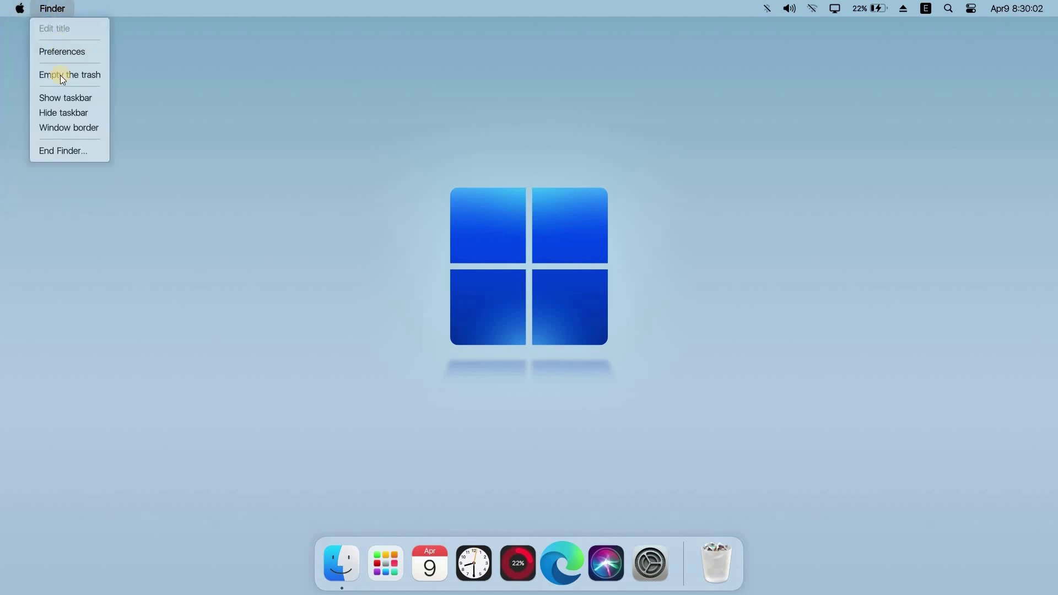
click(75, 173)
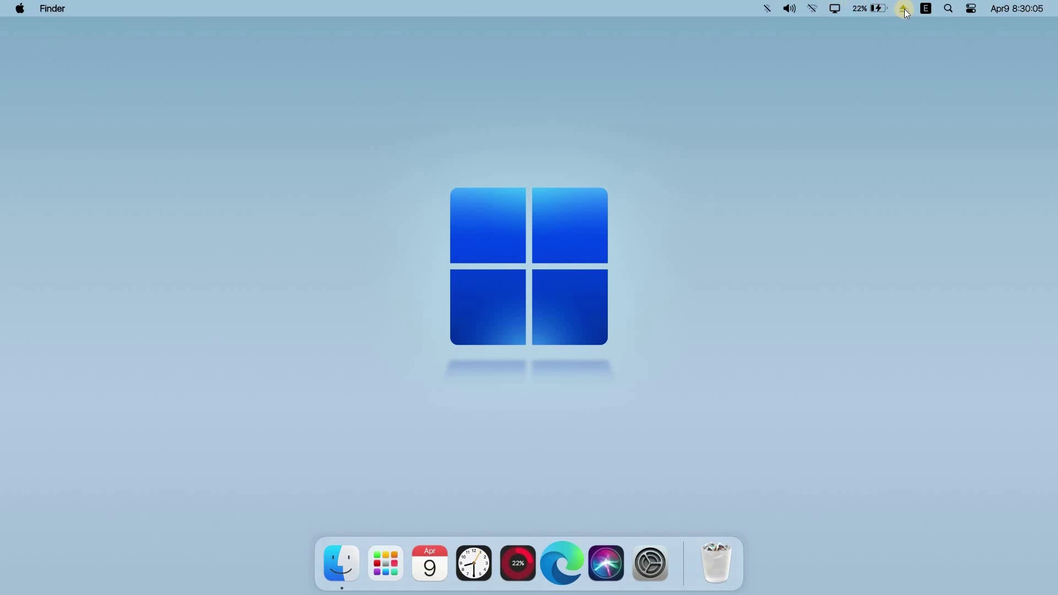
Step: Set the display brightness to 84 and the sound volume to 97 in Control Center, and close it
click(974, 9)
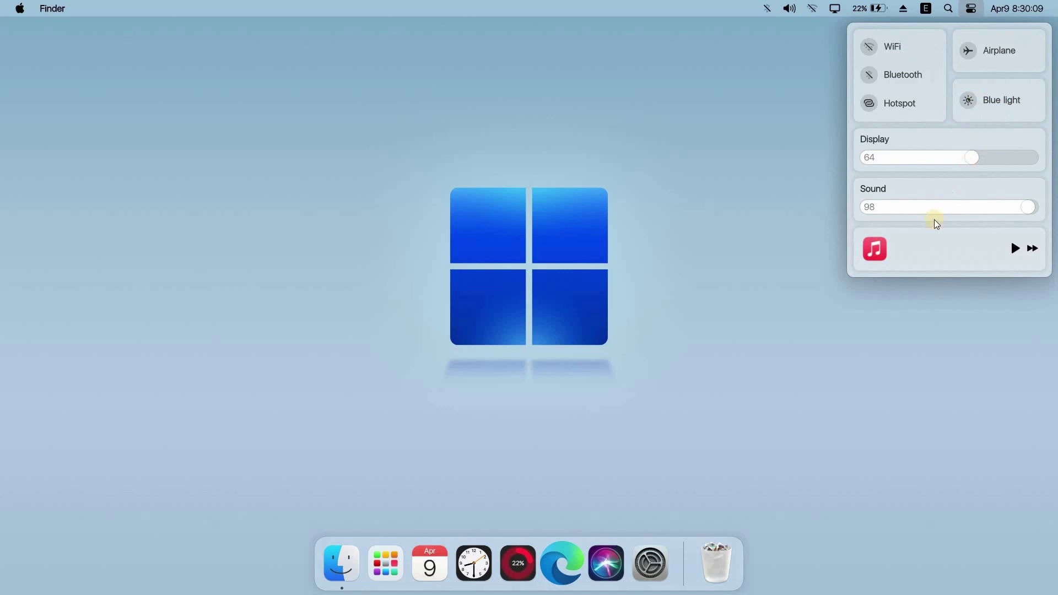
drag(968, 159, 902, 161)
drag(974, 158, 1003, 157)
drag(936, 210, 1030, 210)
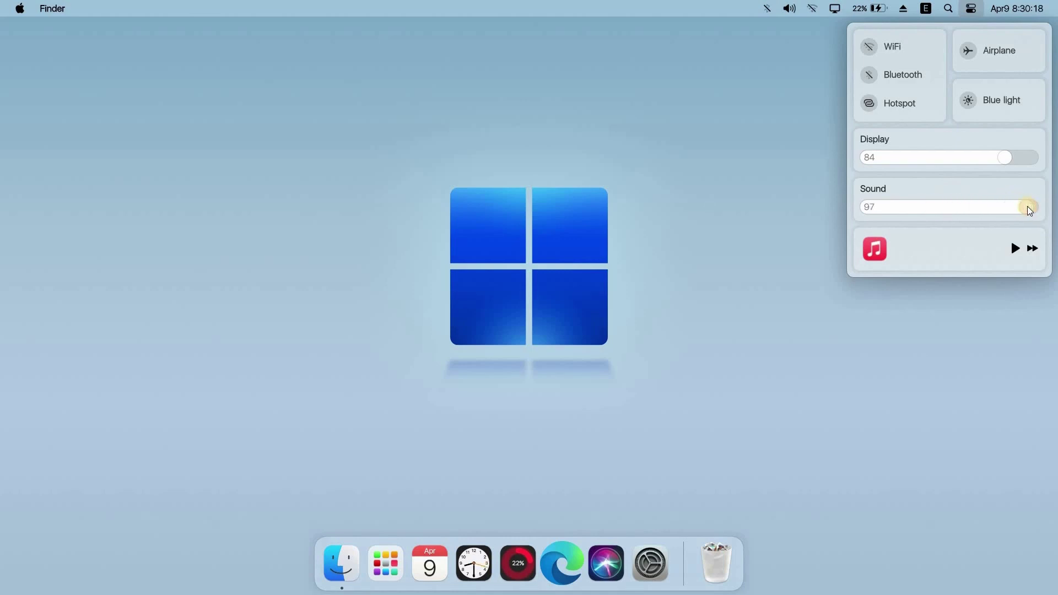
click(758, 166)
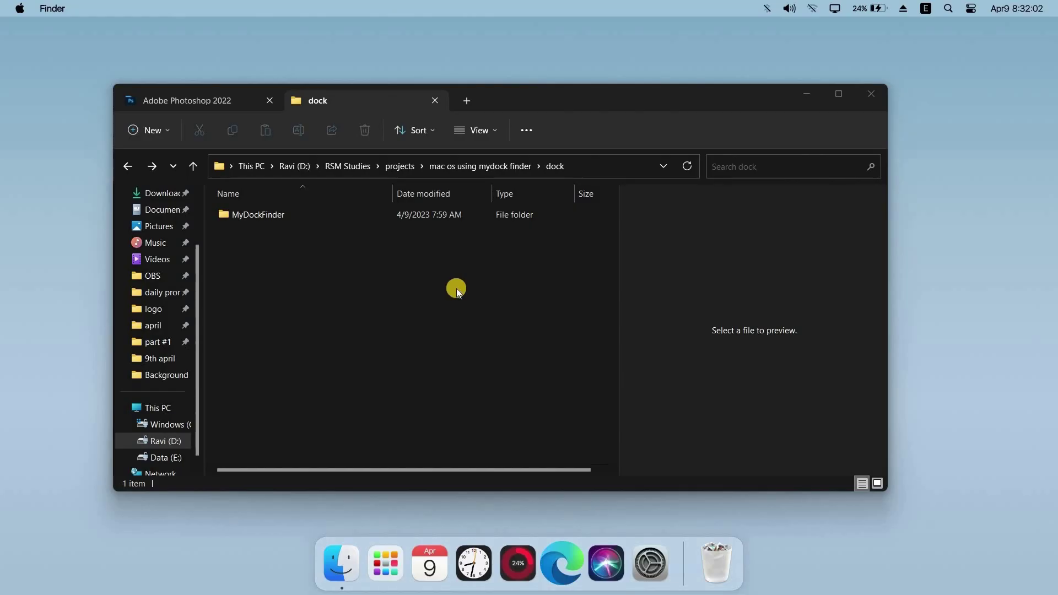
Step: Open the Background folder inside MyDockFinder
double_click(303, 213)
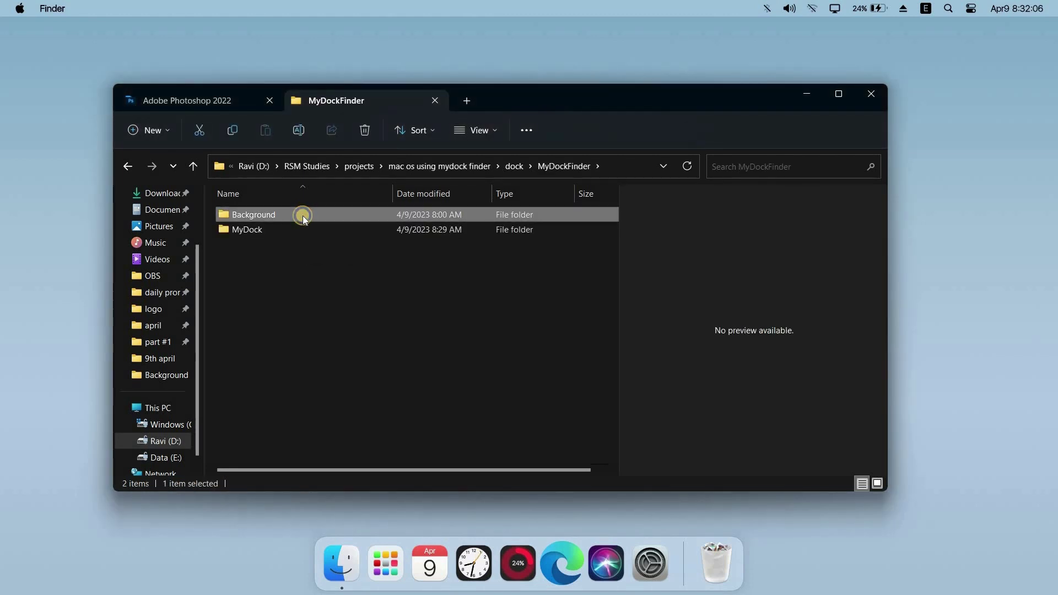
right_click(303, 216)
click(360, 239)
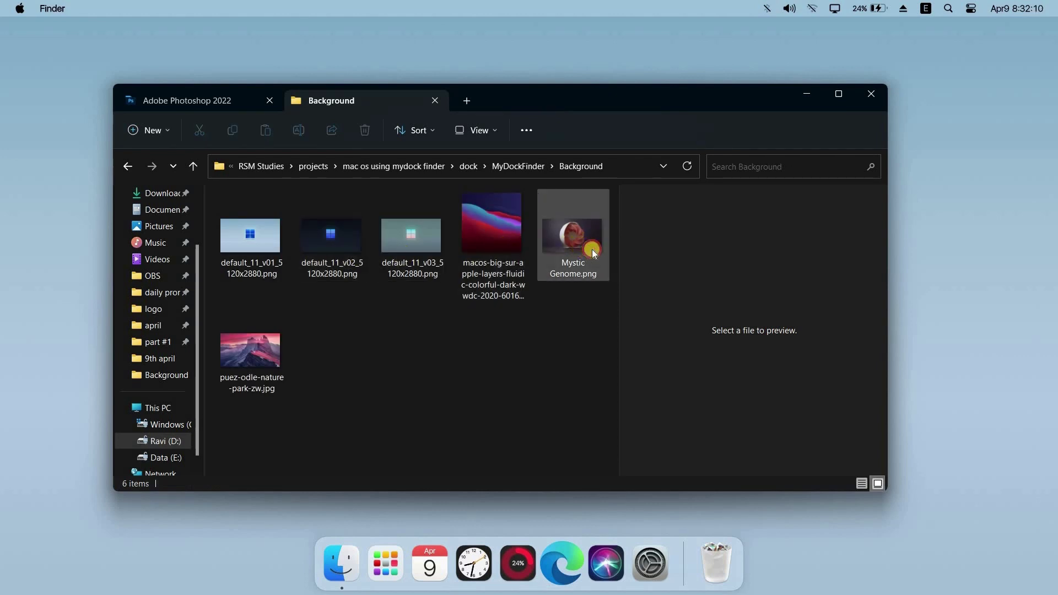
Step: Set Mystic Genome.png as the desktop background and minimize the File Explorer window
click(593, 252)
right_click(594, 252)
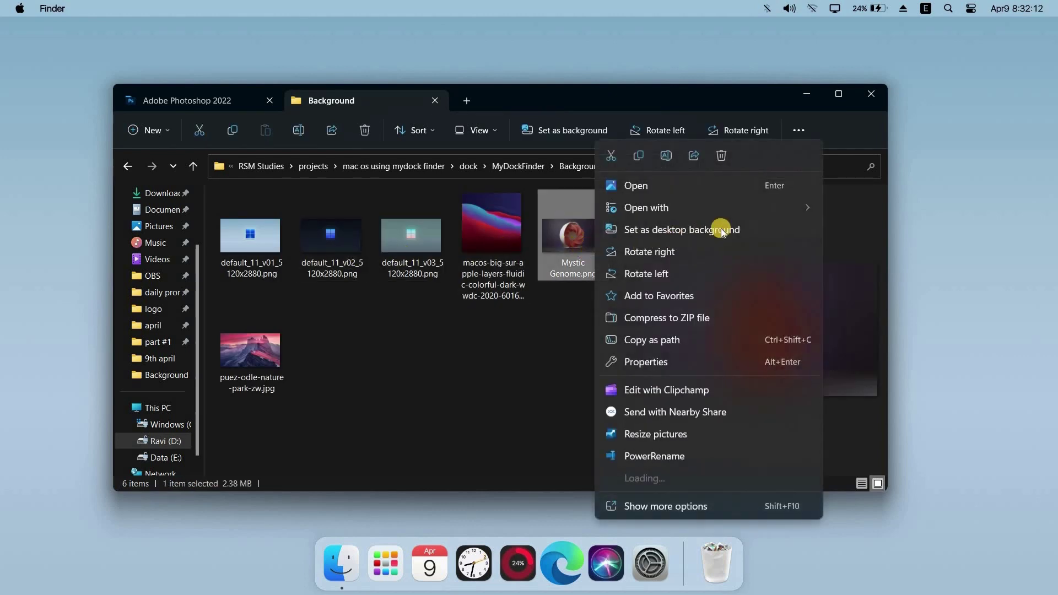
click(775, 227)
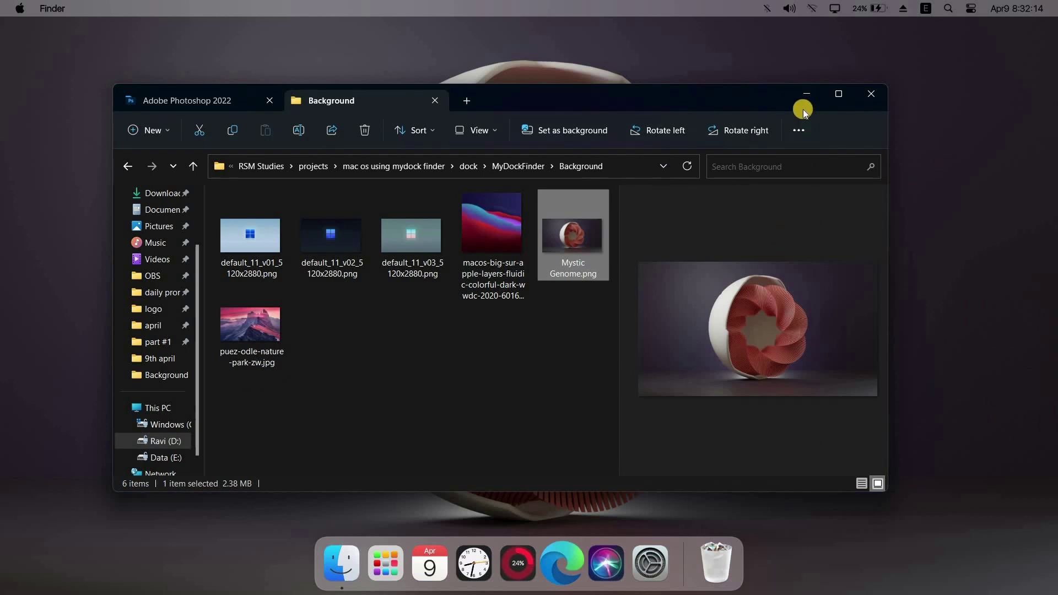
click(808, 96)
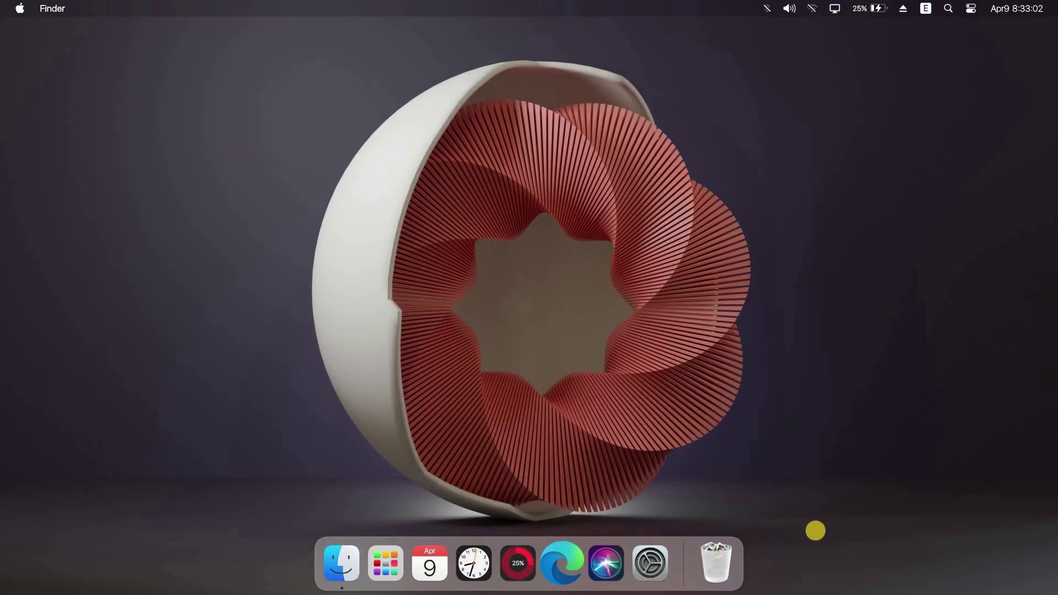
Step: Reveal the Windows taskbar to check its quick settings, and hide the taskbar with the Finder option
mouse_move(893, 581)
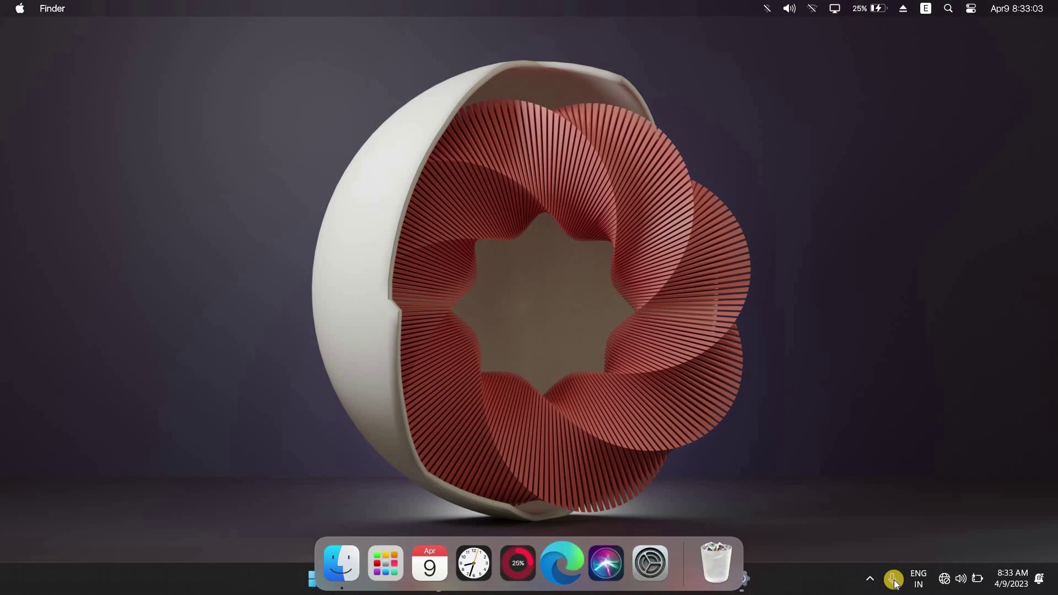
click(961, 579)
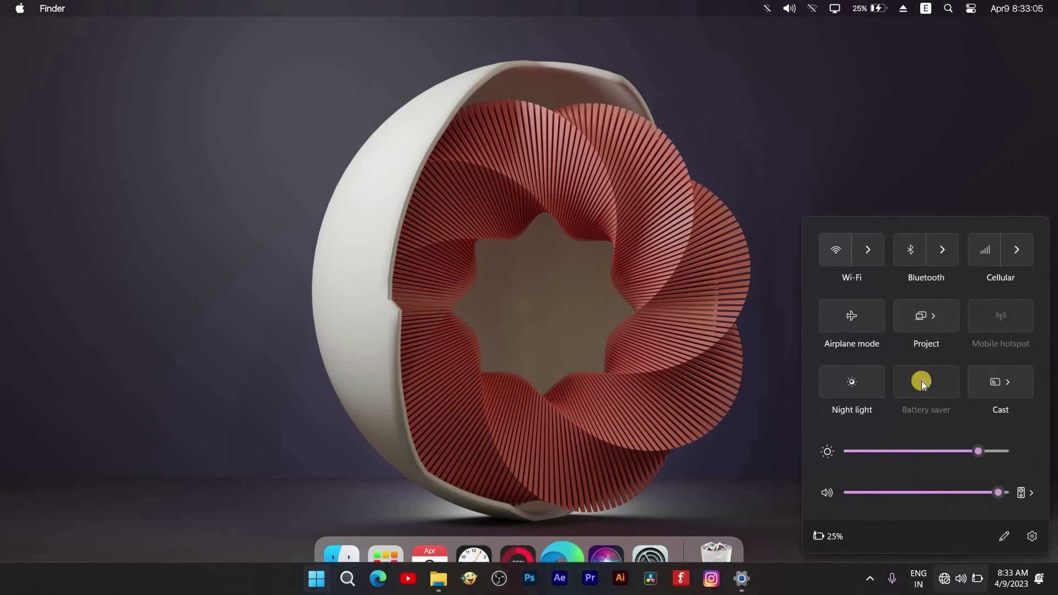
click(530, 275)
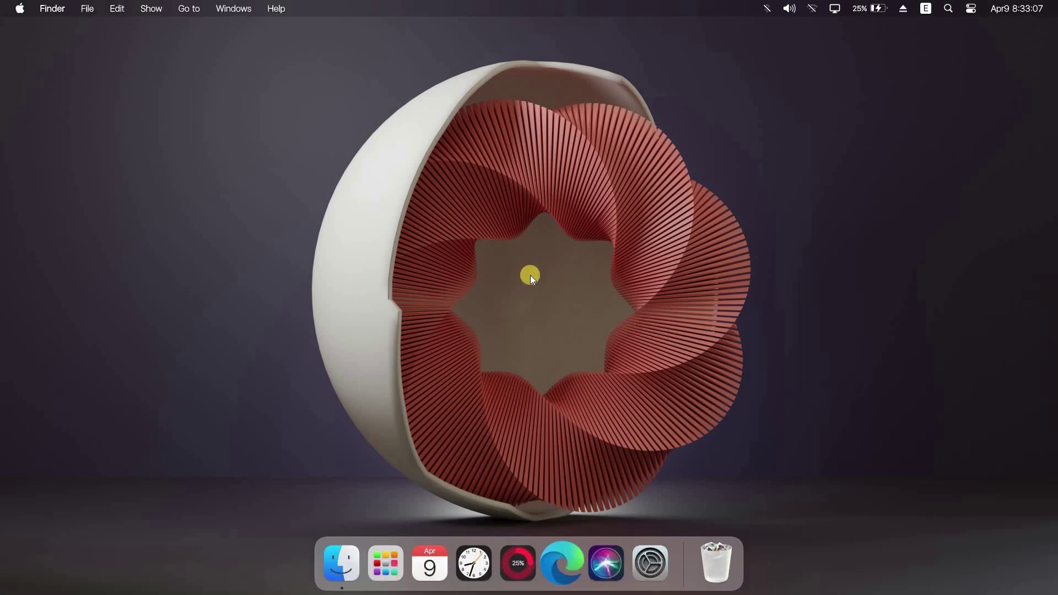
click(61, 11)
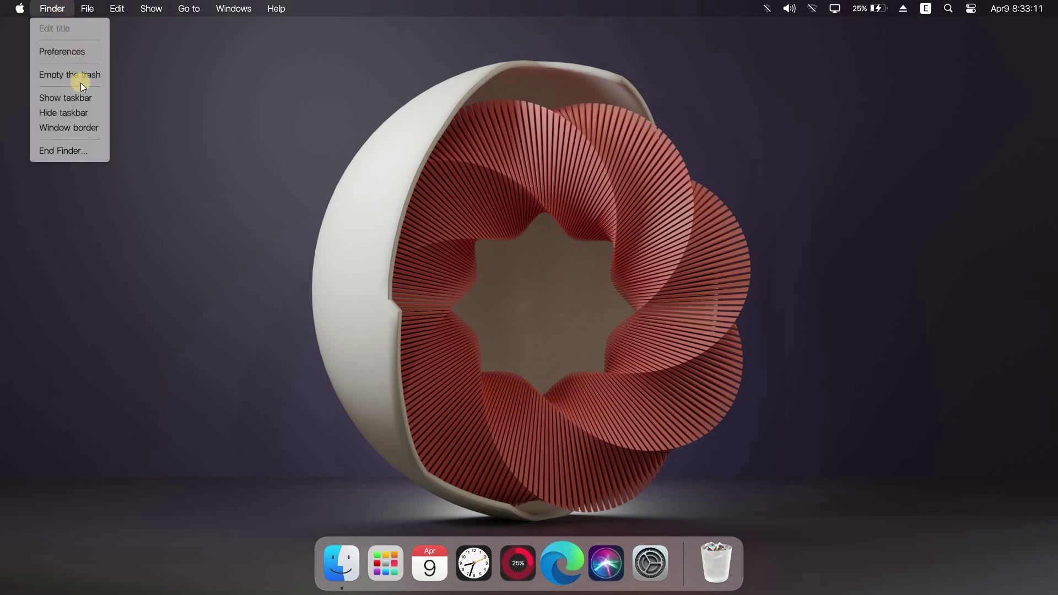
click(92, 115)
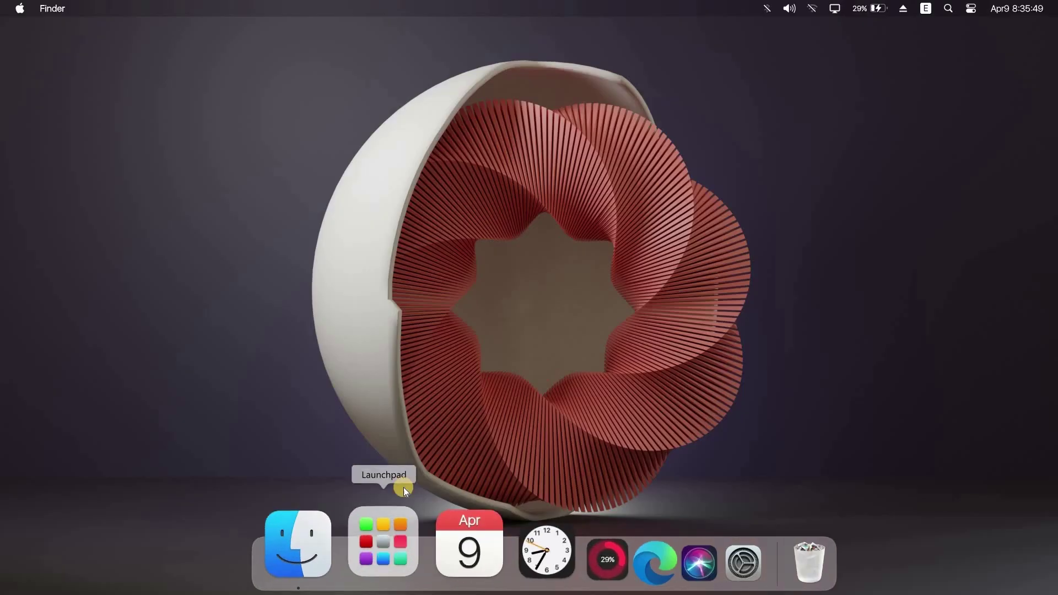
Step: Check the apps in Launchpad, close it, and open the dialog for adding icons to Launchpad
click(403, 487)
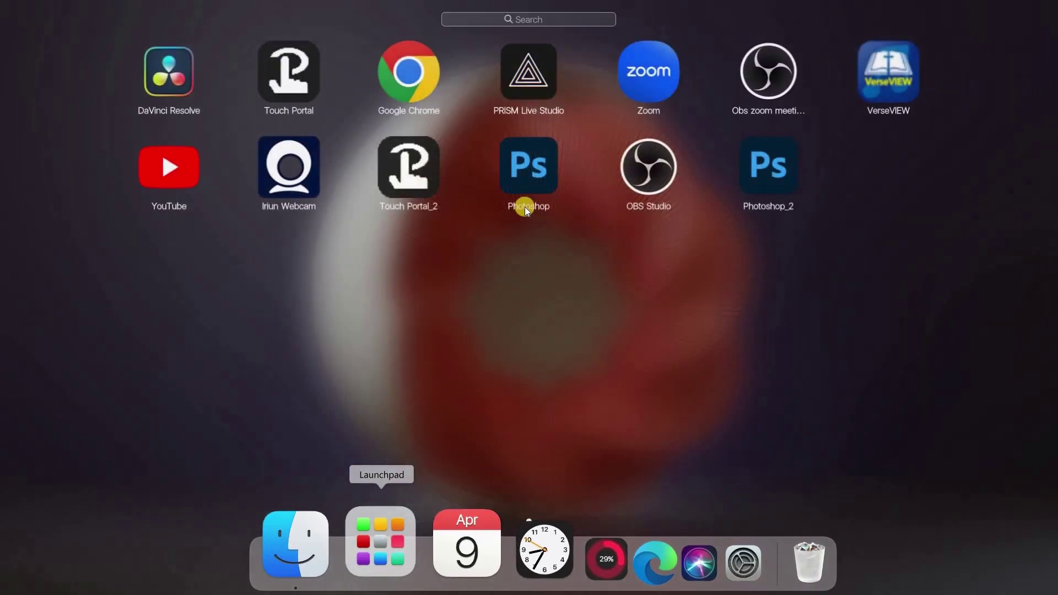
click(550, 269)
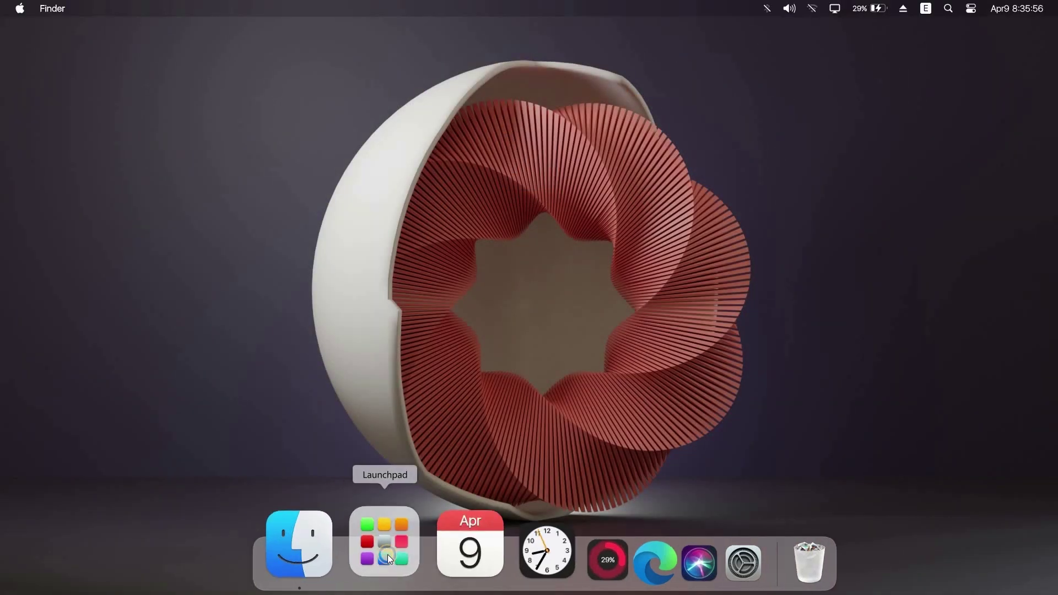
right_click(388, 554)
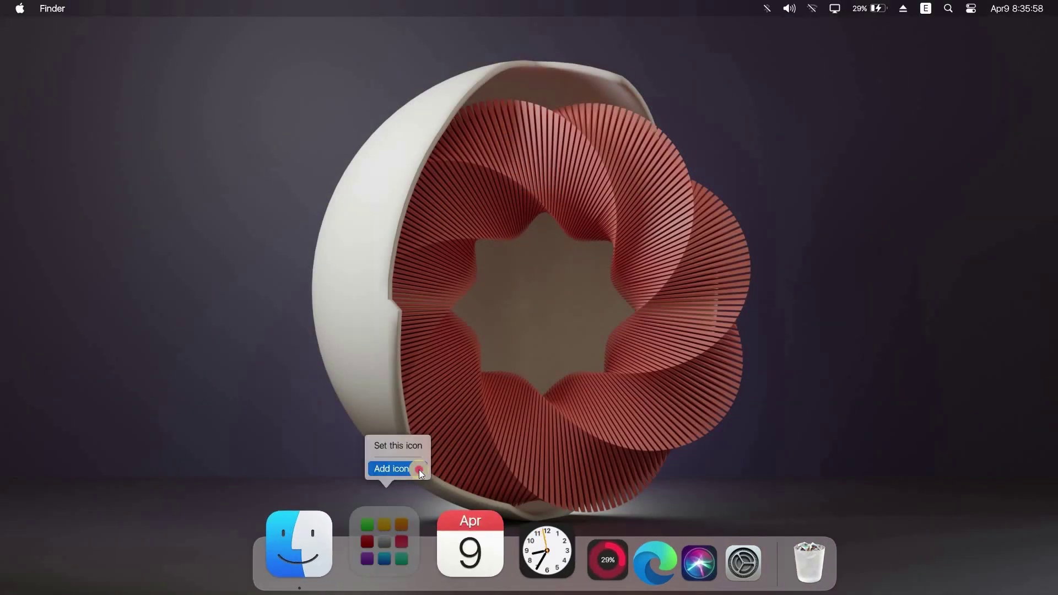
click(418, 469)
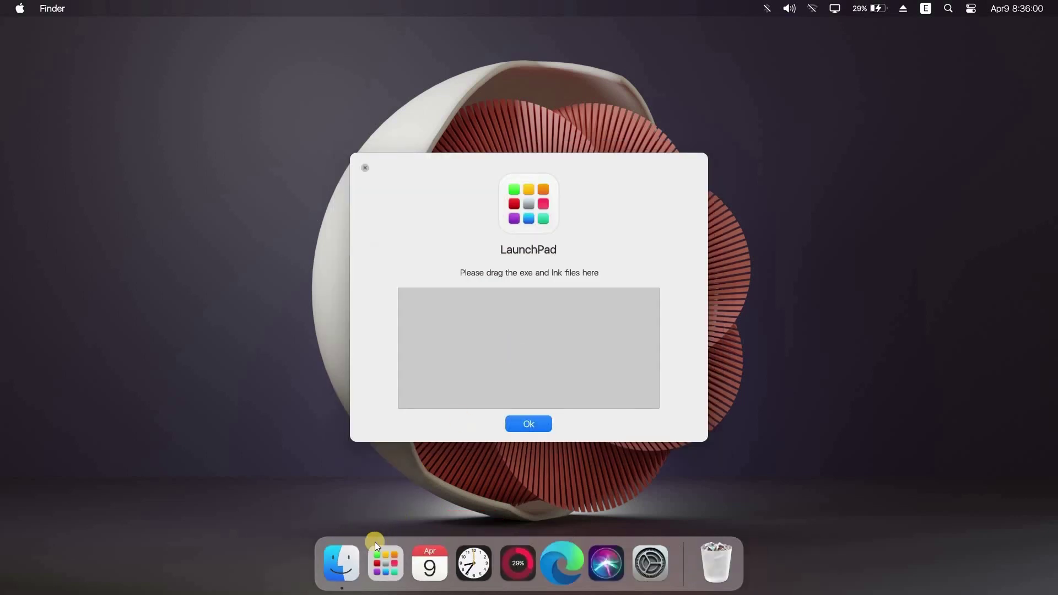
Step: Open the Adobe Premiere Pro 2021 folder inside Program Files > Adobe on the Windows (C:) drive
click(349, 553)
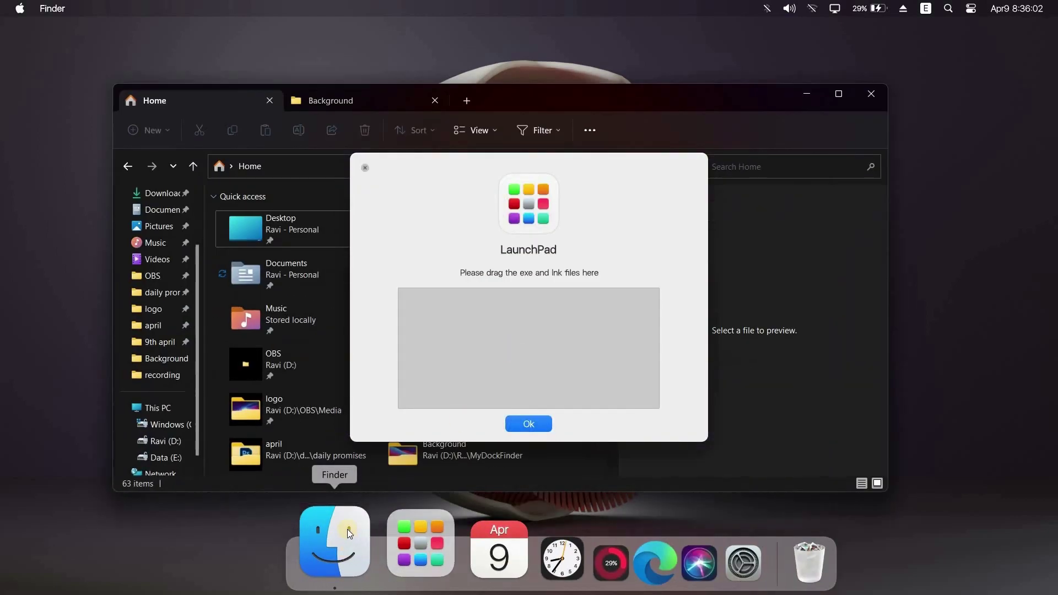
click(172, 424)
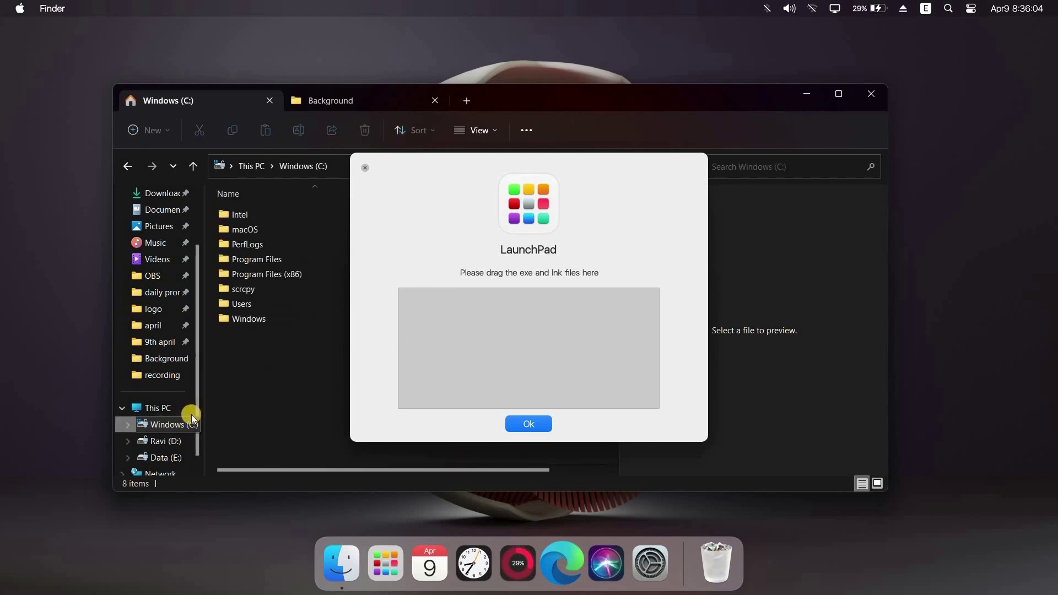
double_click(293, 258)
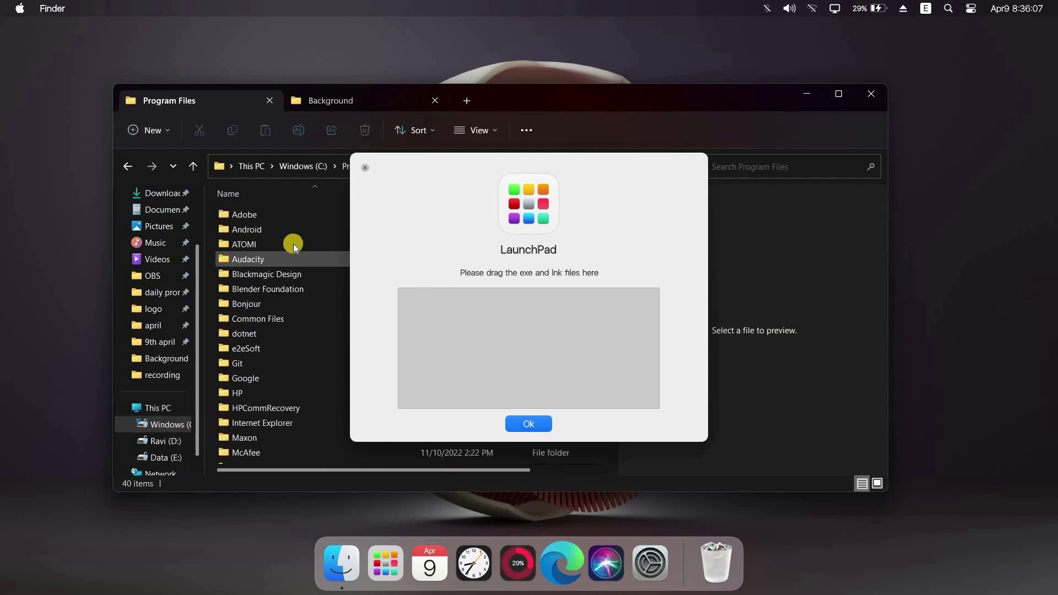
click(301, 216)
double_click(301, 216)
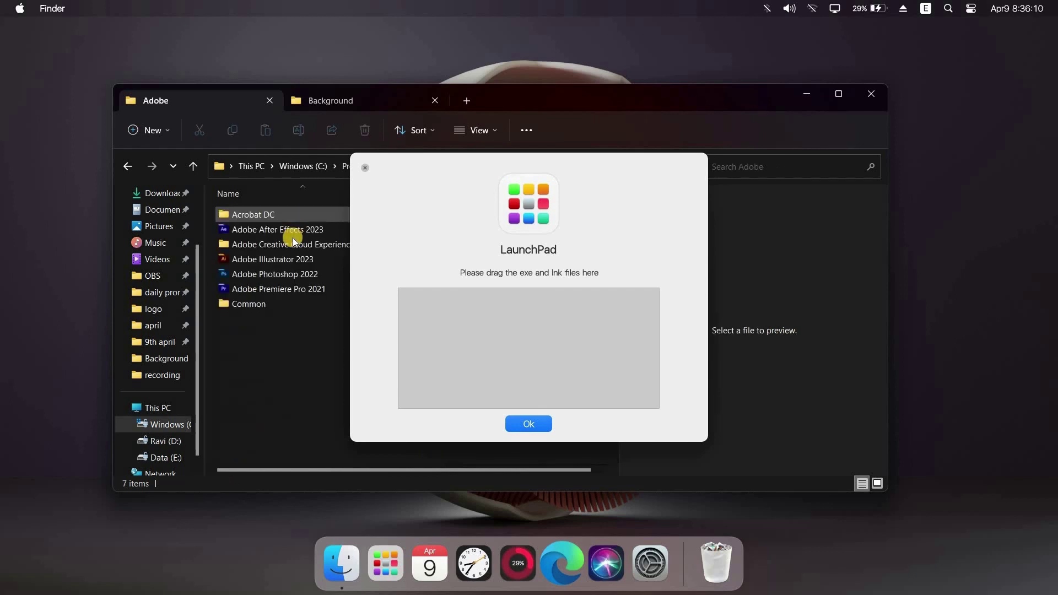
double_click(330, 287)
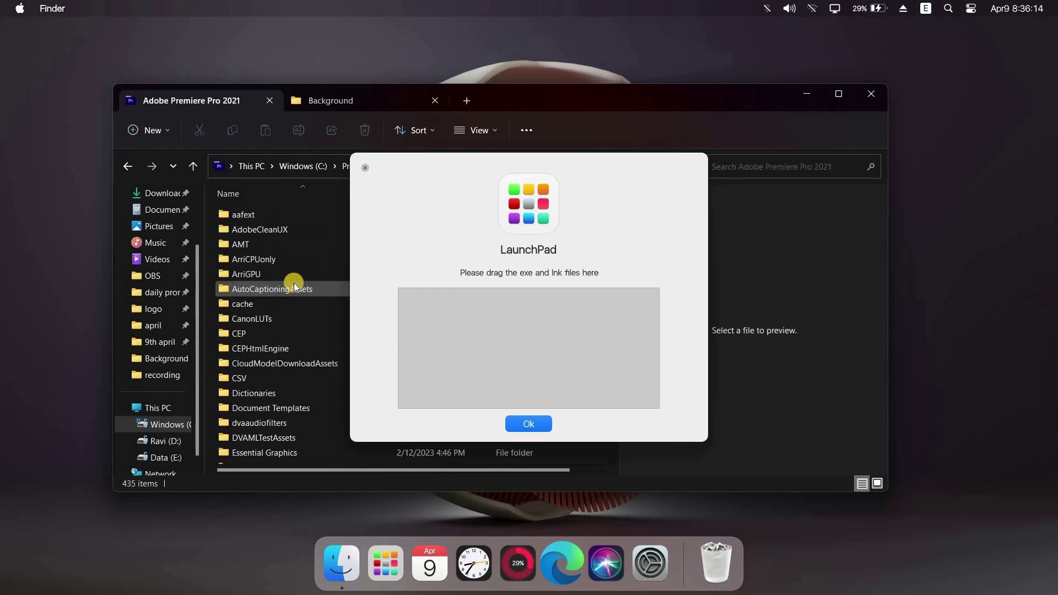
Step: Add Adobe Premiere Pro.exe from the open folder to Launchpad and confirm the addition
scroll(292, 283, down, 2)
scroll(292, 283, down, 5)
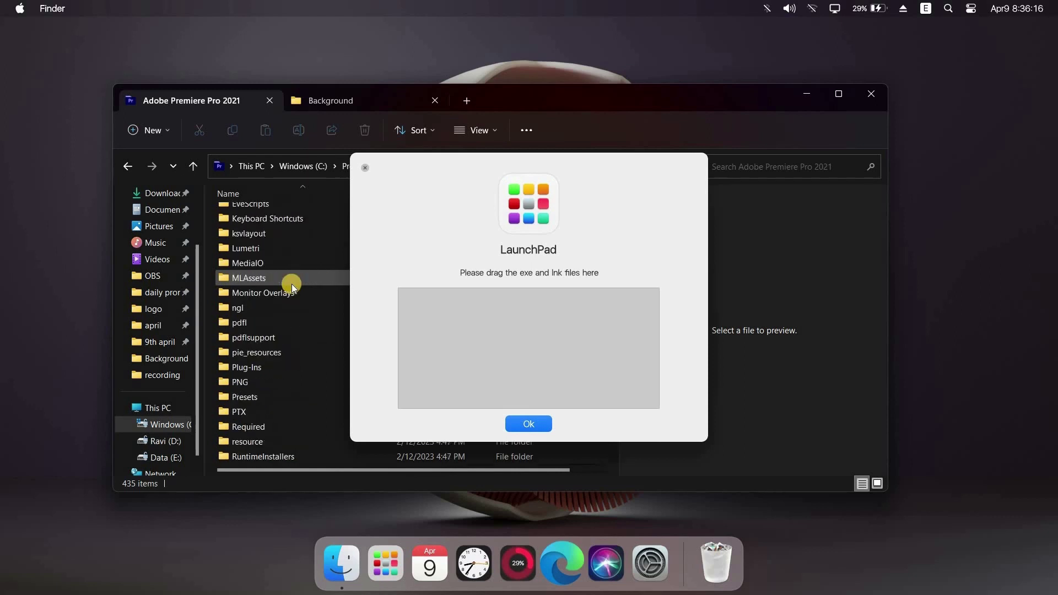
scroll(292, 283, up, 7)
scroll(292, 284, down, 10)
scroll(292, 284, down, 4)
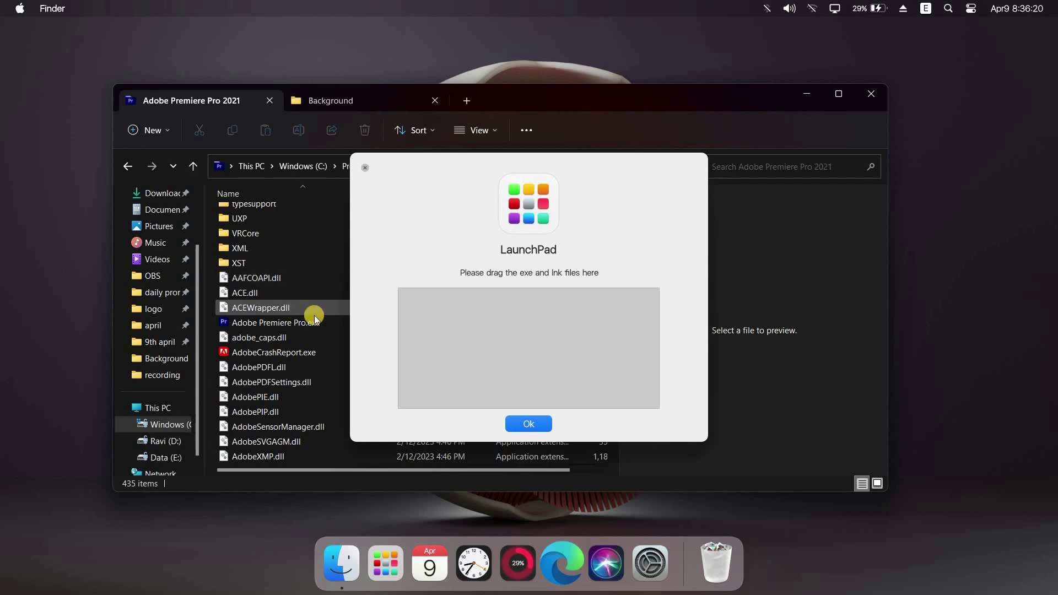
drag(293, 322, 482, 324)
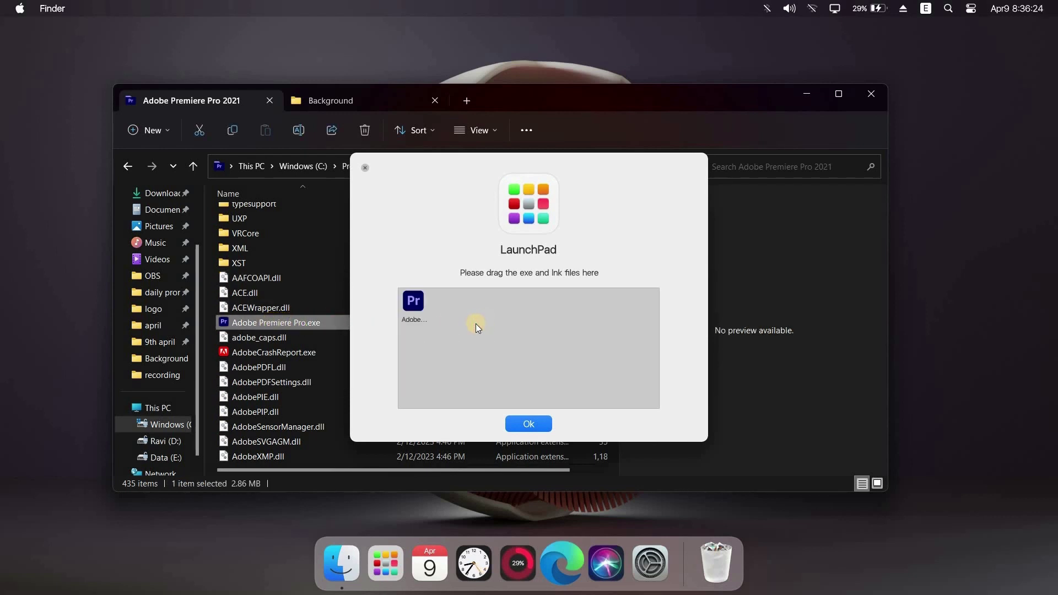
click(528, 424)
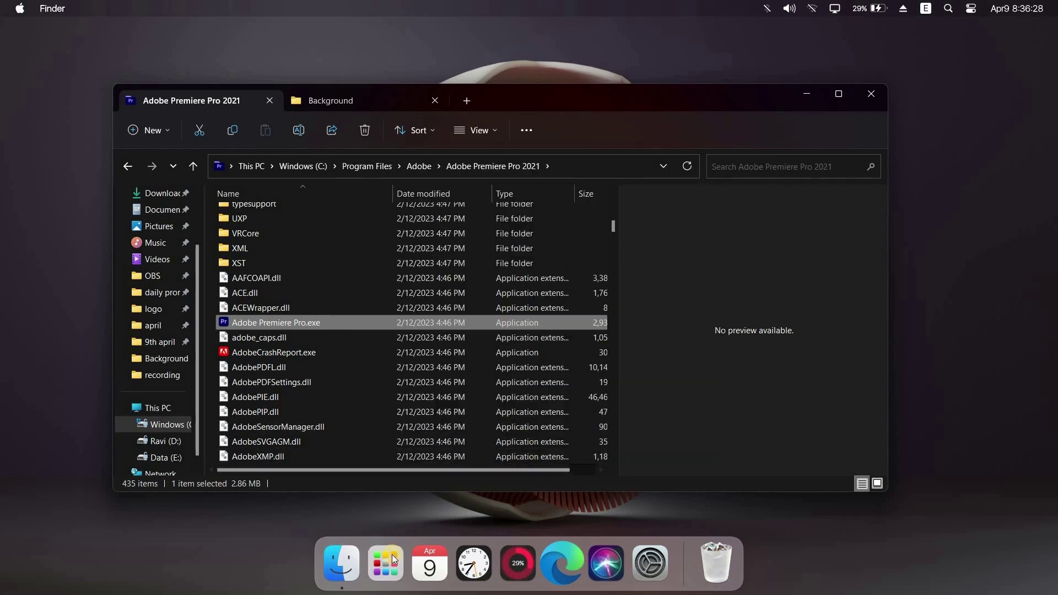
Step: View the Adobe Premiere Pro entry in Launchpad, close Launchpad, and minimize the File Explorer window
click(391, 555)
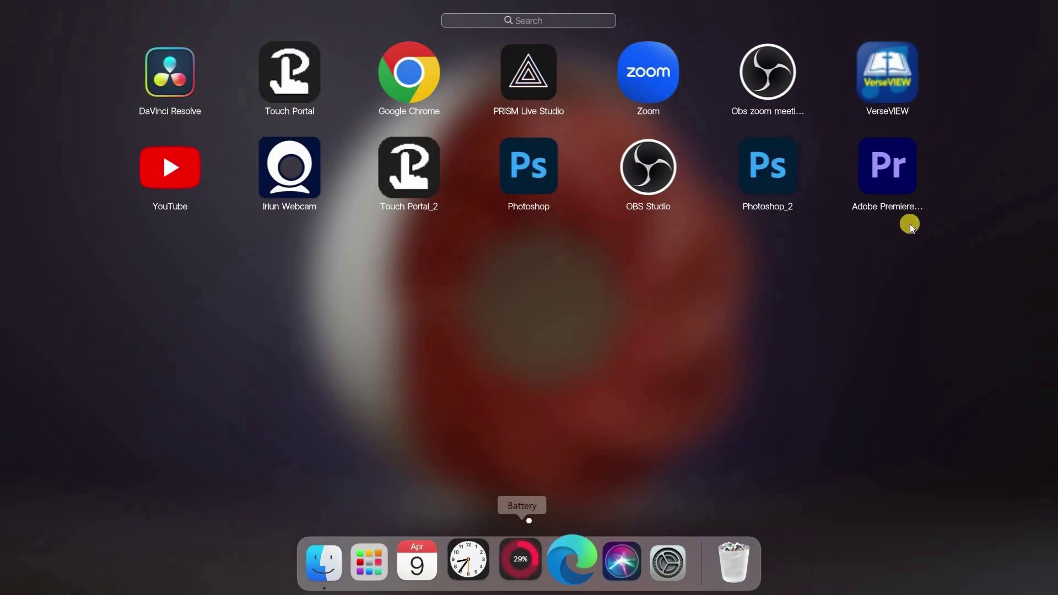
click(656, 330)
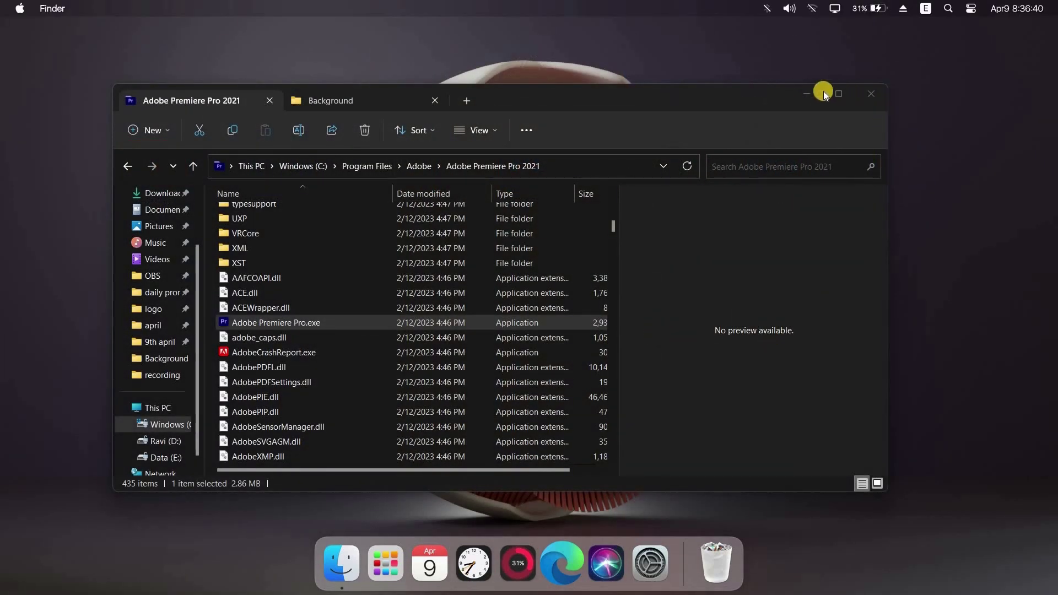
click(794, 94)
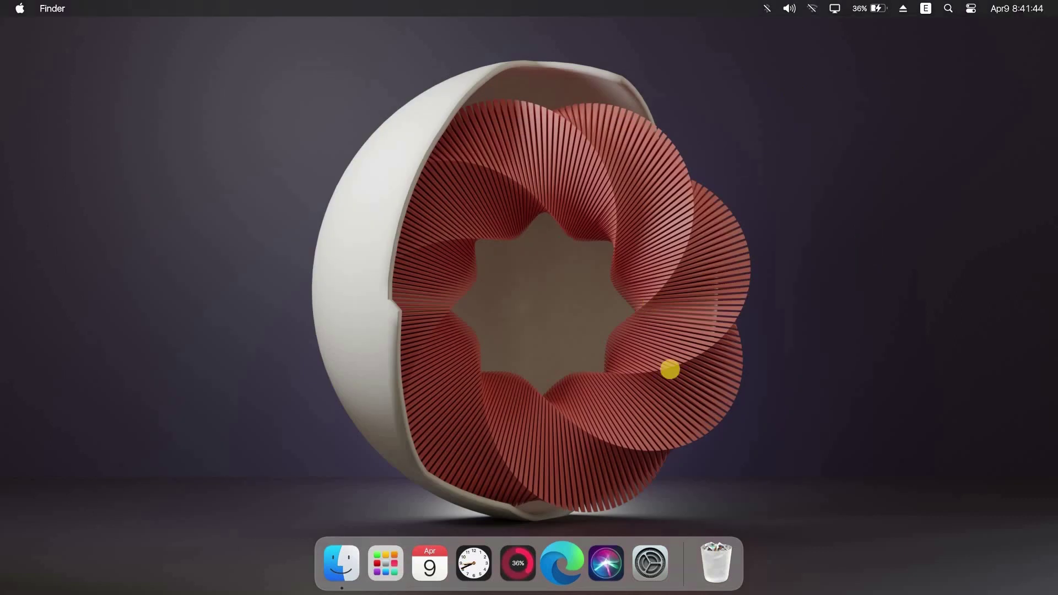
Step: Add the Weather system icon to the dock and take it off the dock again
right_click(689, 540)
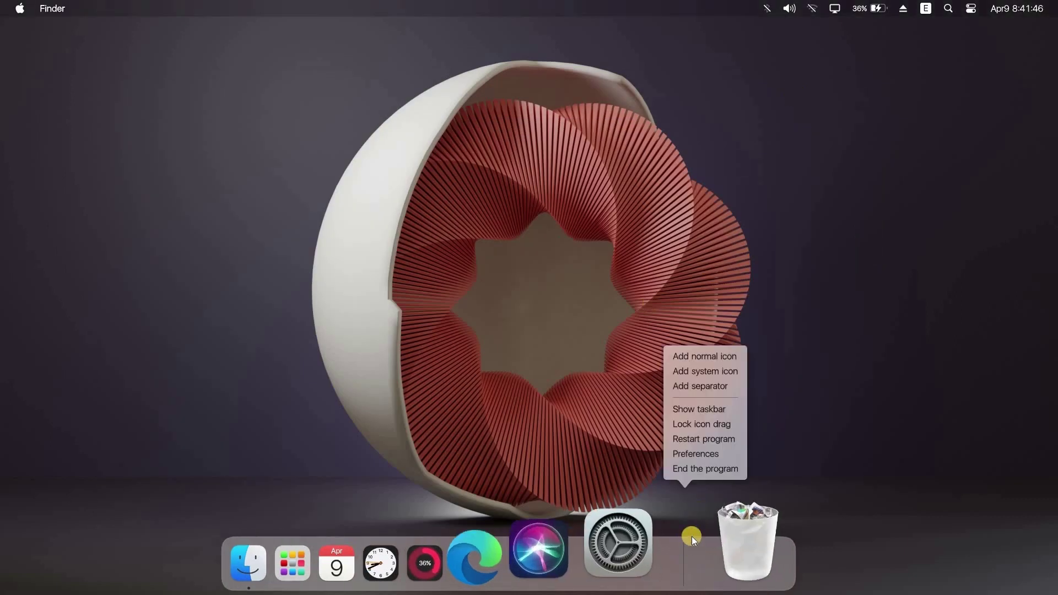
click(739, 370)
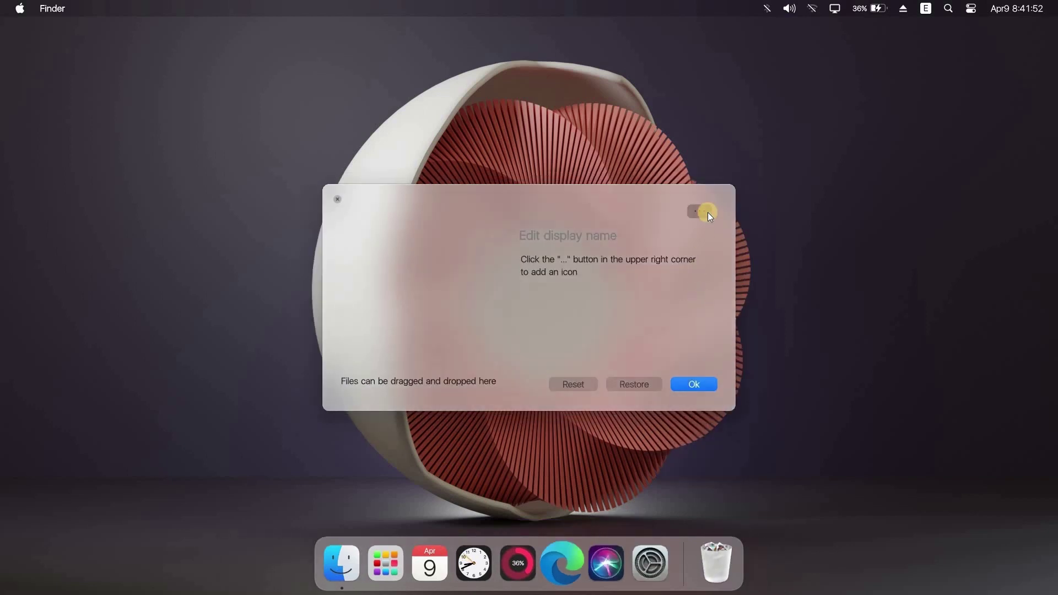
click(707, 213)
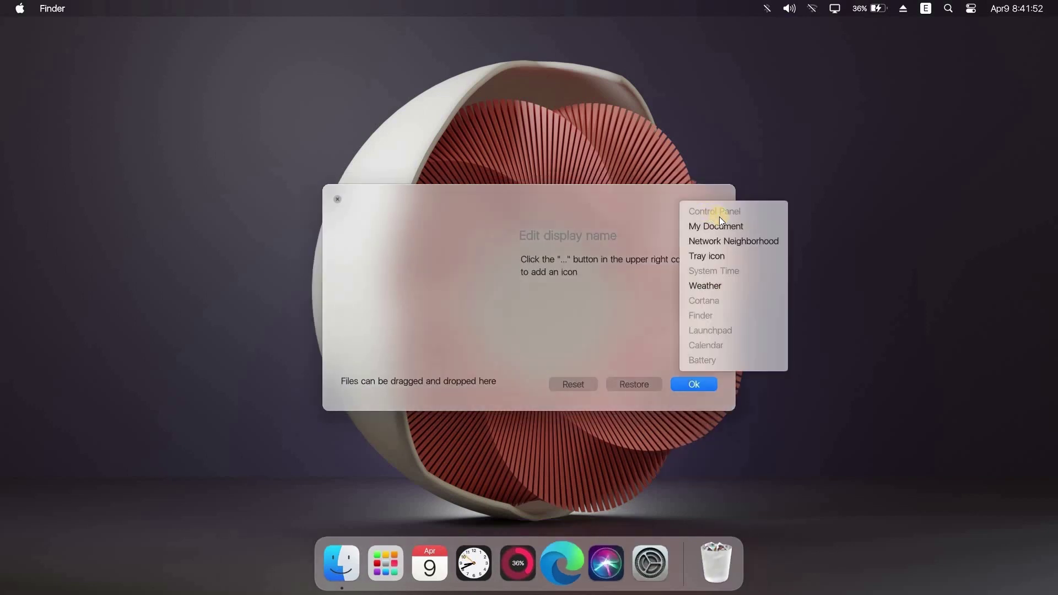
click(725, 286)
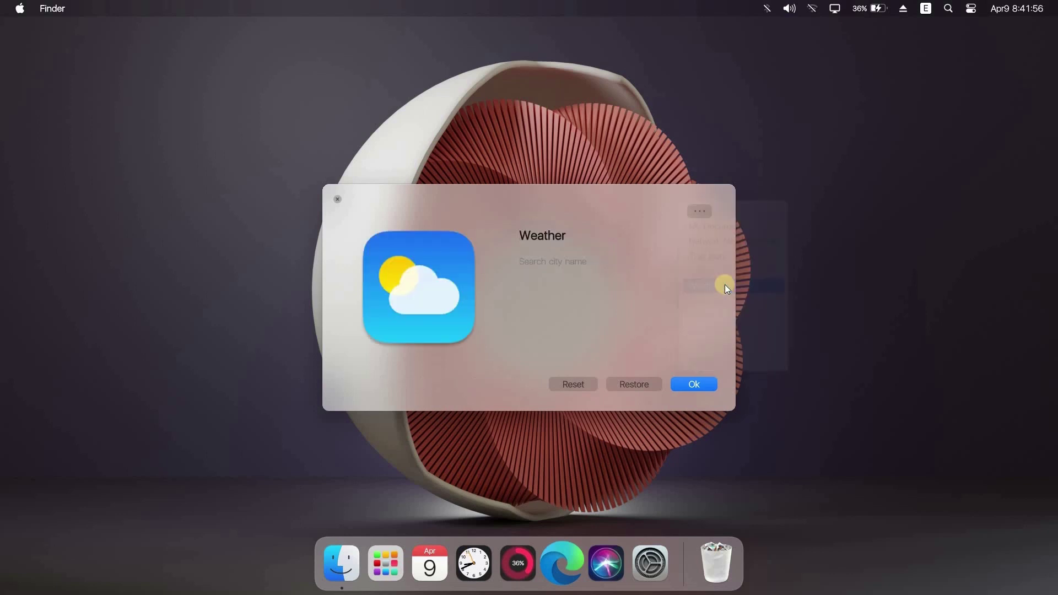
click(694, 384)
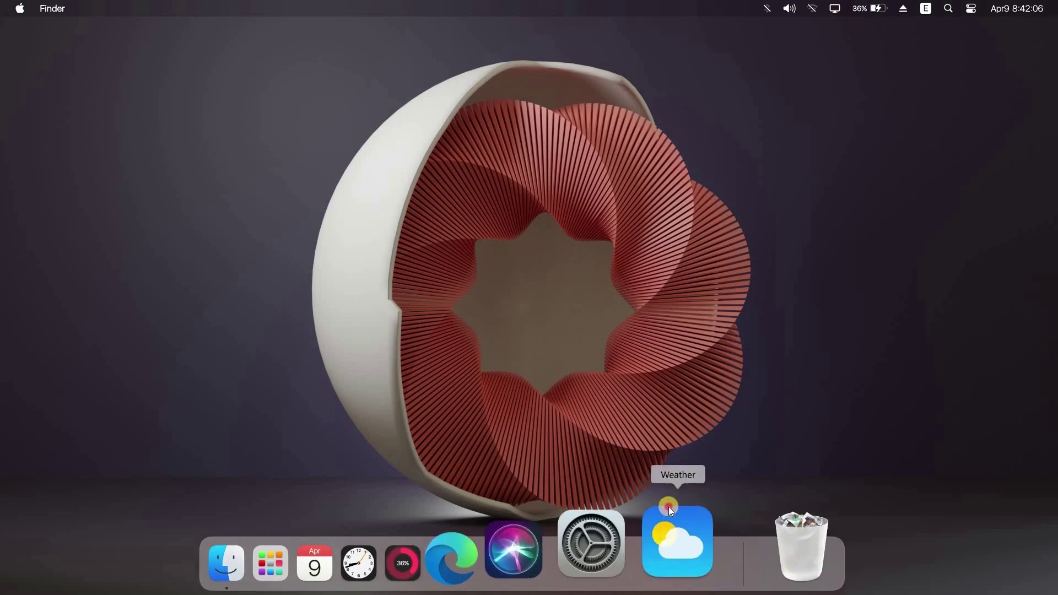
drag(669, 507, 676, 351)
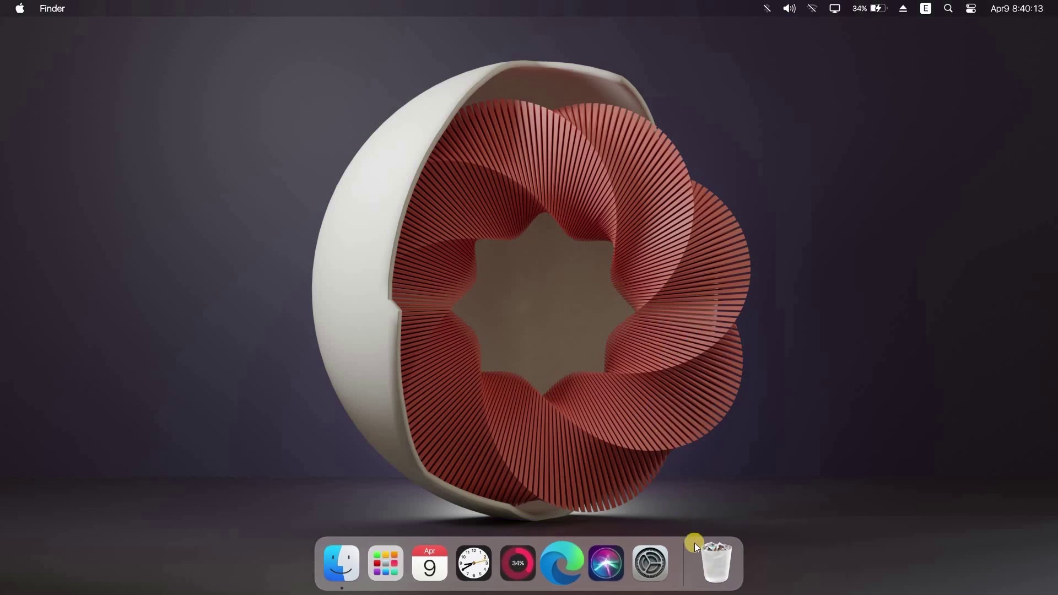
Step: Add Zoom to the dock as a normal icon, using its shortcut from the desktop items
right_click(688, 541)
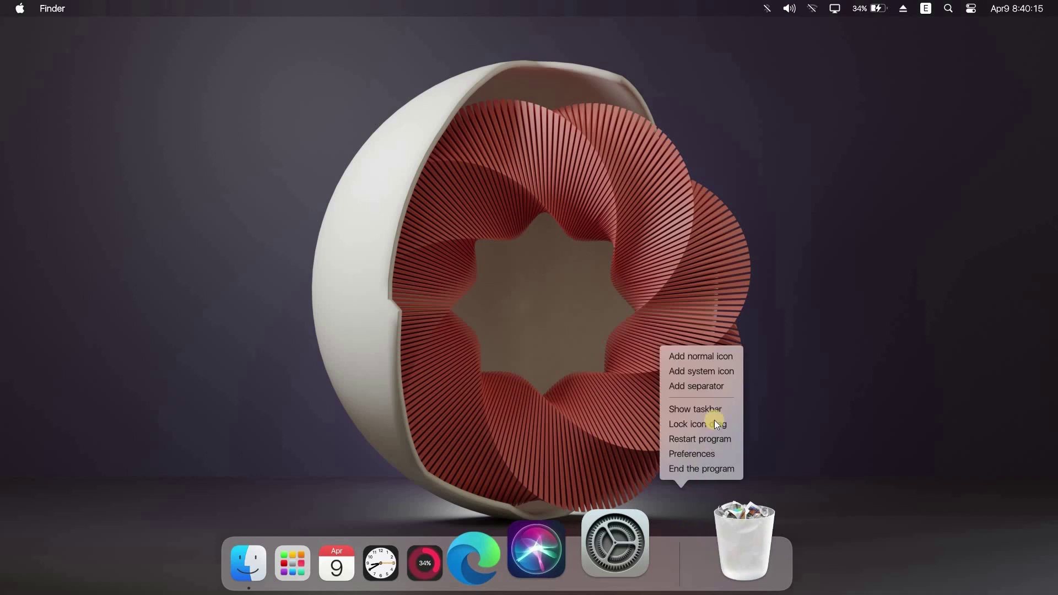
click(735, 356)
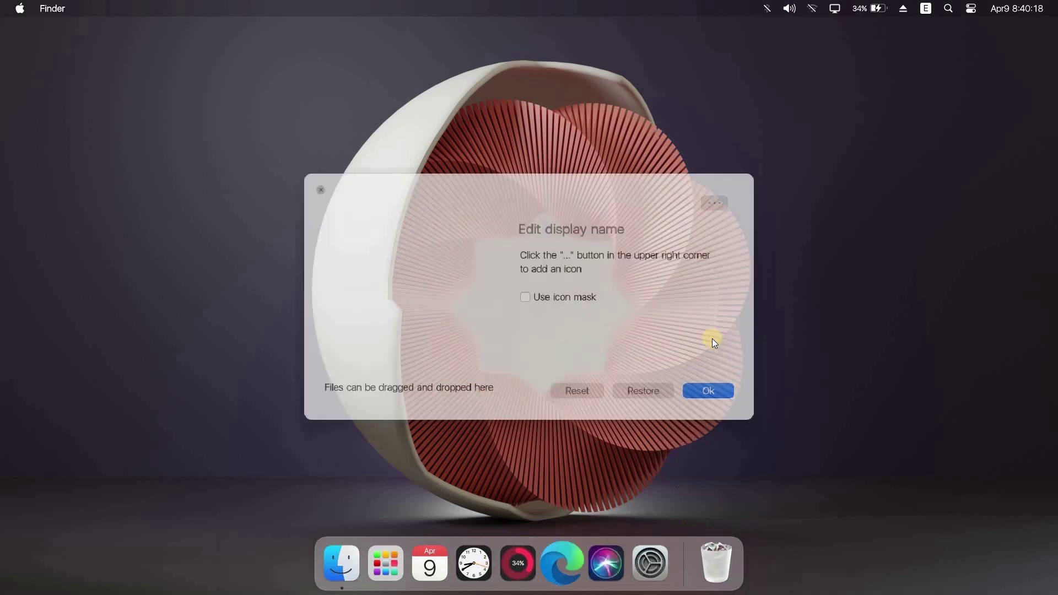
click(706, 214)
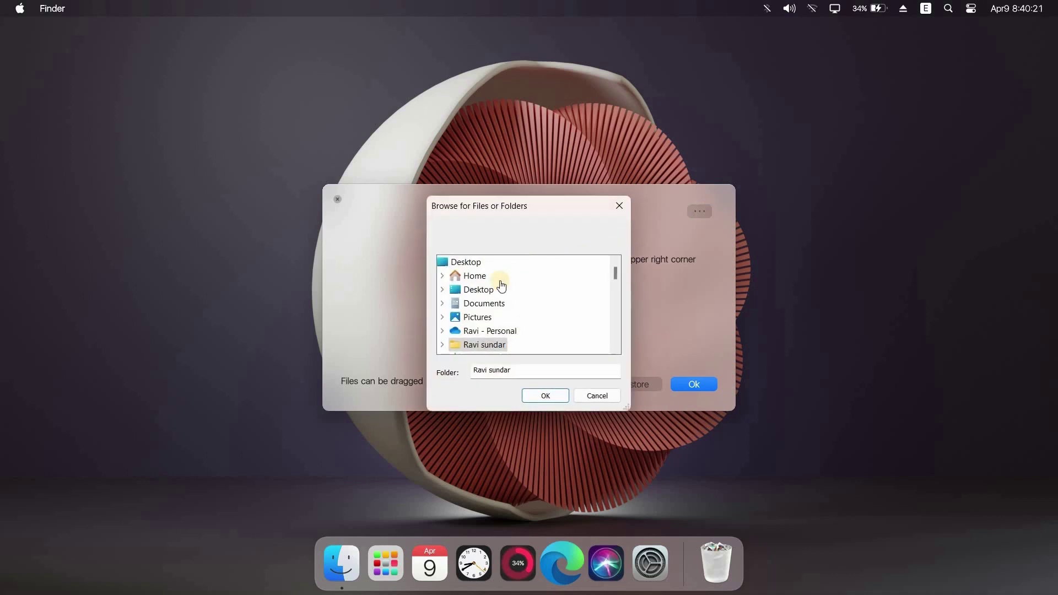
scroll(501, 284, down, 10)
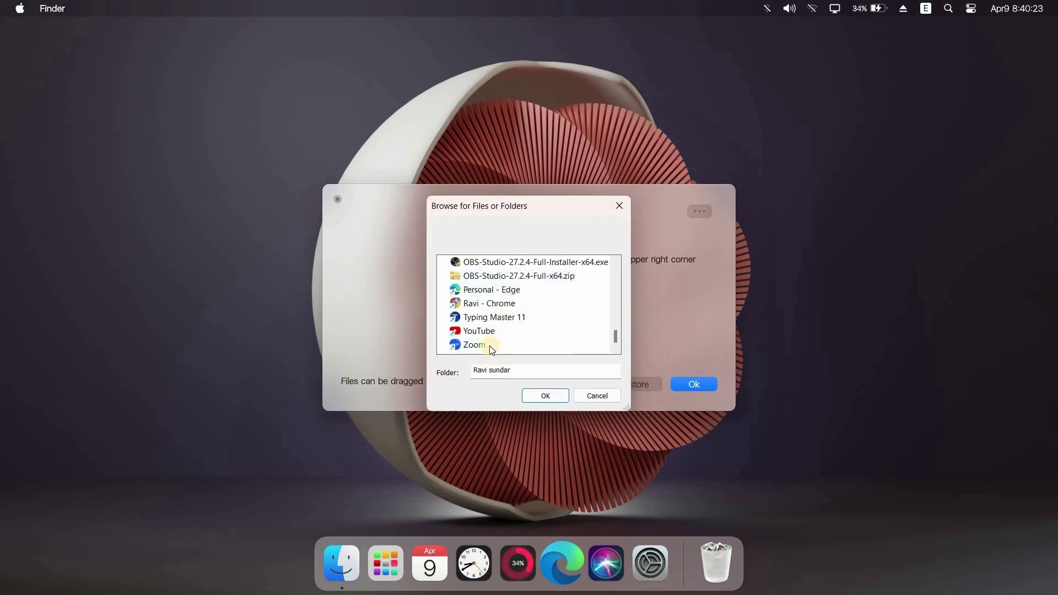
click(489, 345)
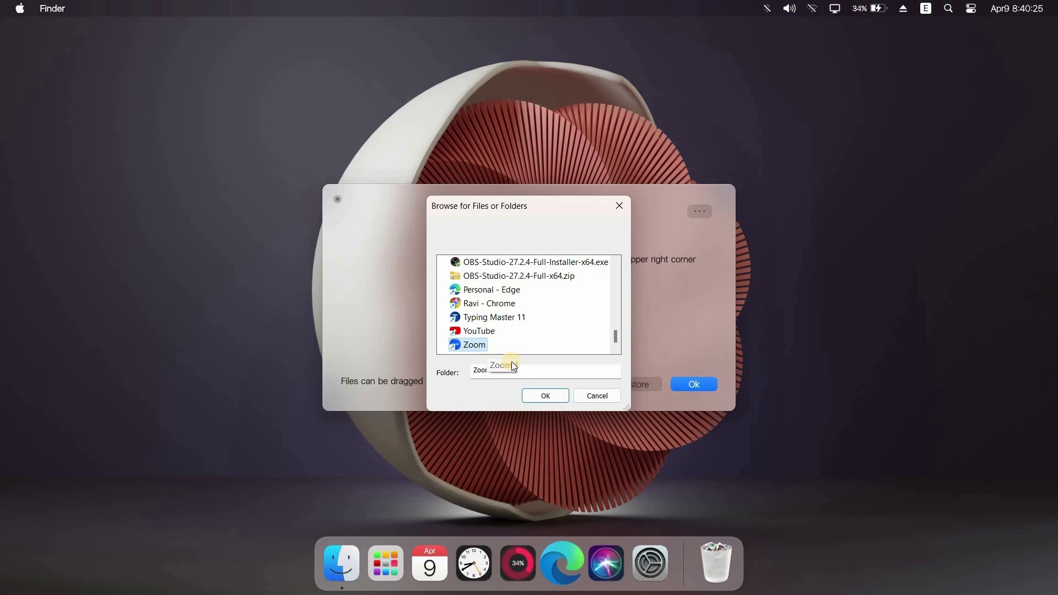
click(543, 394)
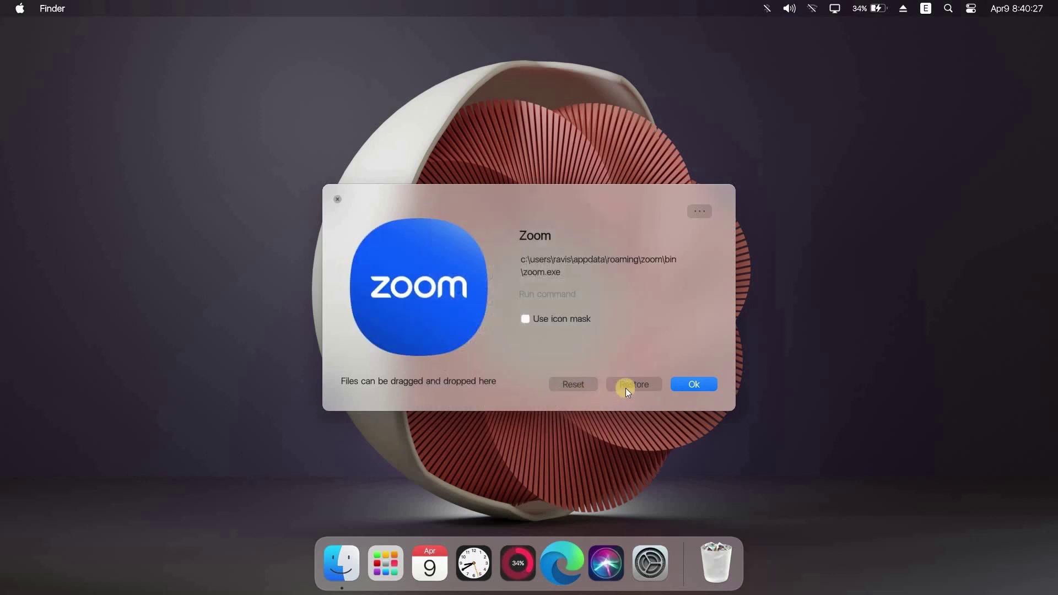
click(700, 382)
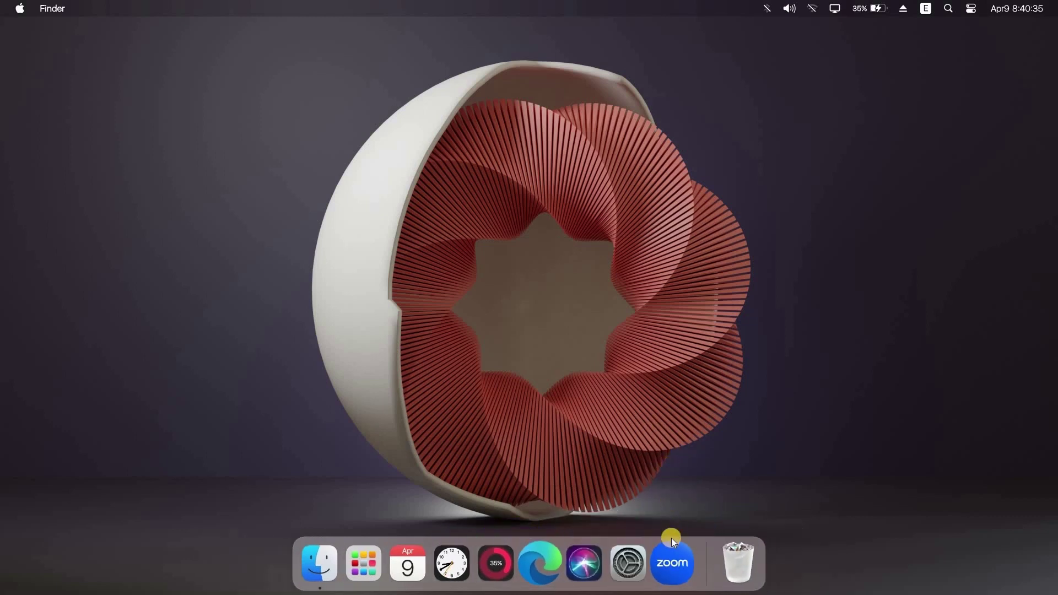
Step: Test the Zoom dock icon by launching and closing Zoom, and remove the icon from the dock
click(672, 546)
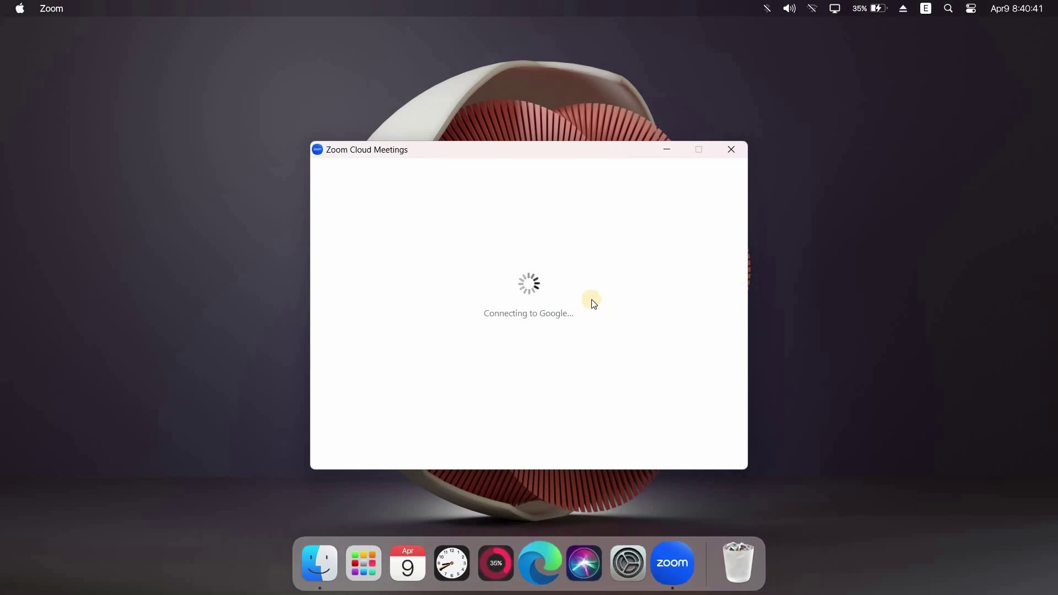
click(741, 149)
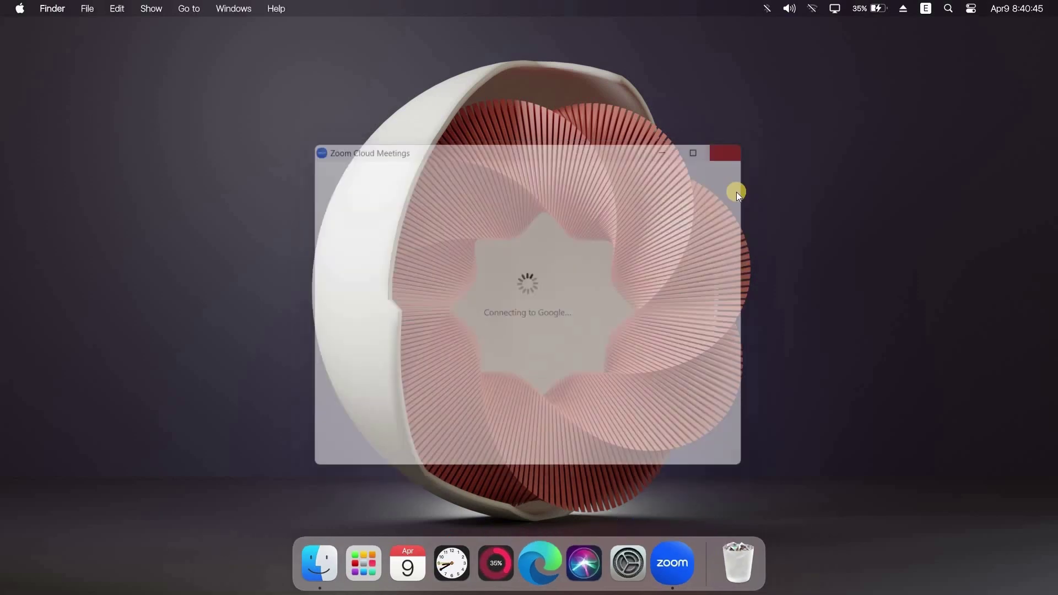
drag(674, 556, 644, 382)
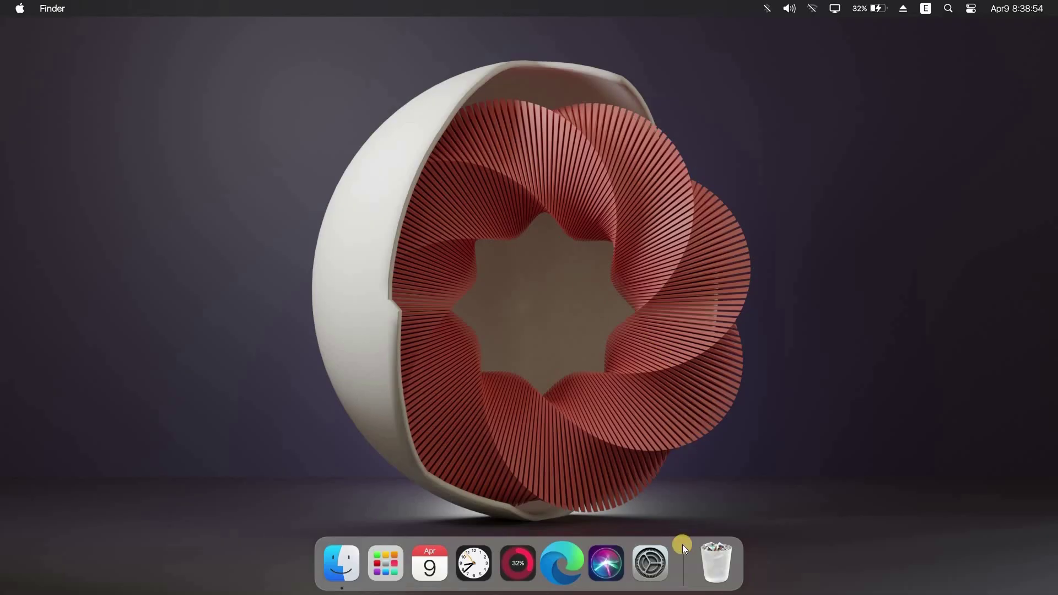
Step: Set the global interface color mode to Dark in the MyDockFinder Preferences
right_click(682, 544)
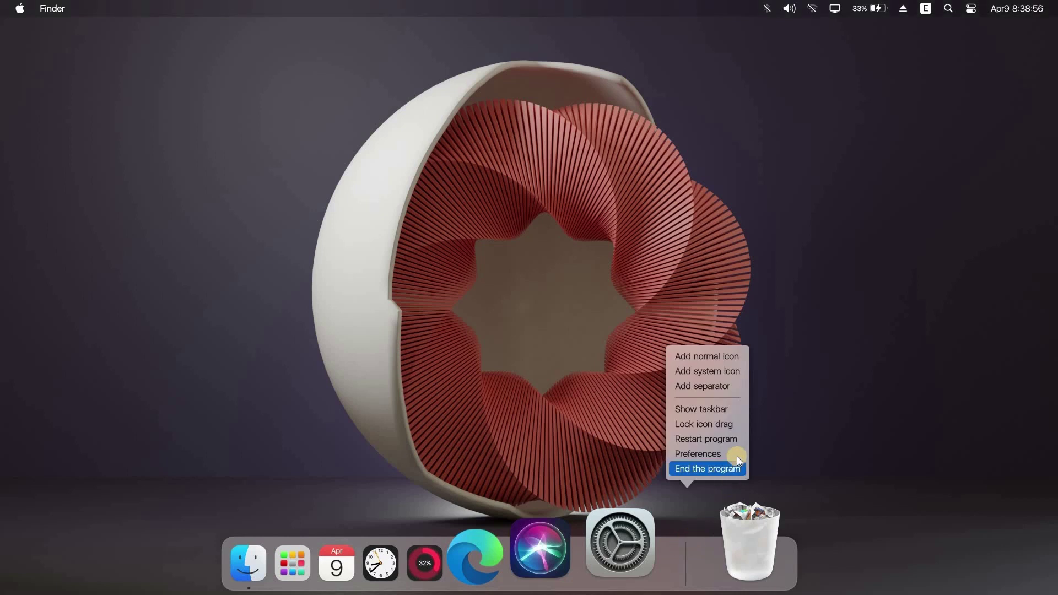
click(736, 456)
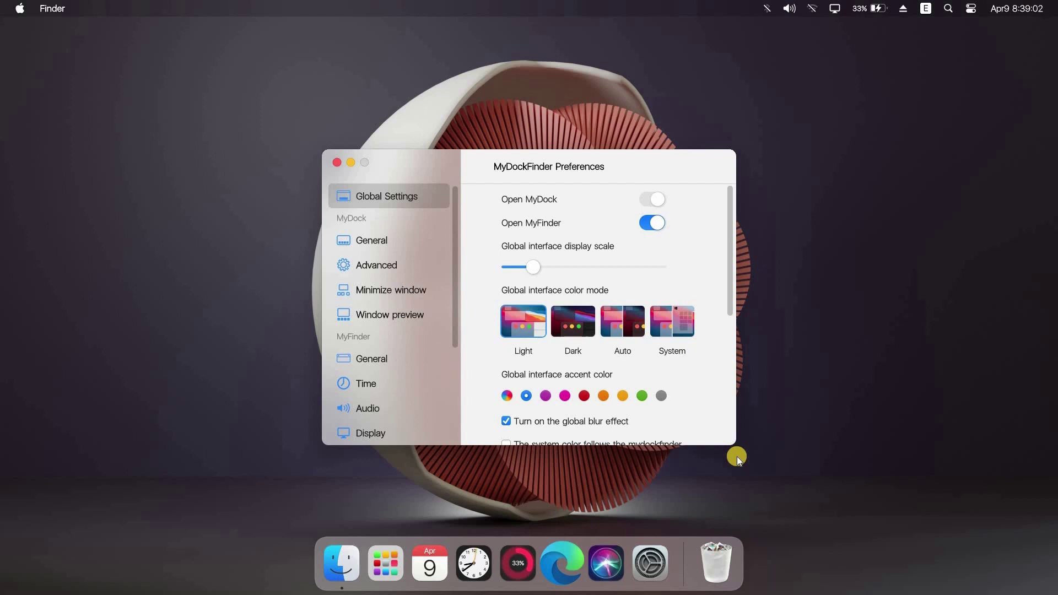
click(587, 326)
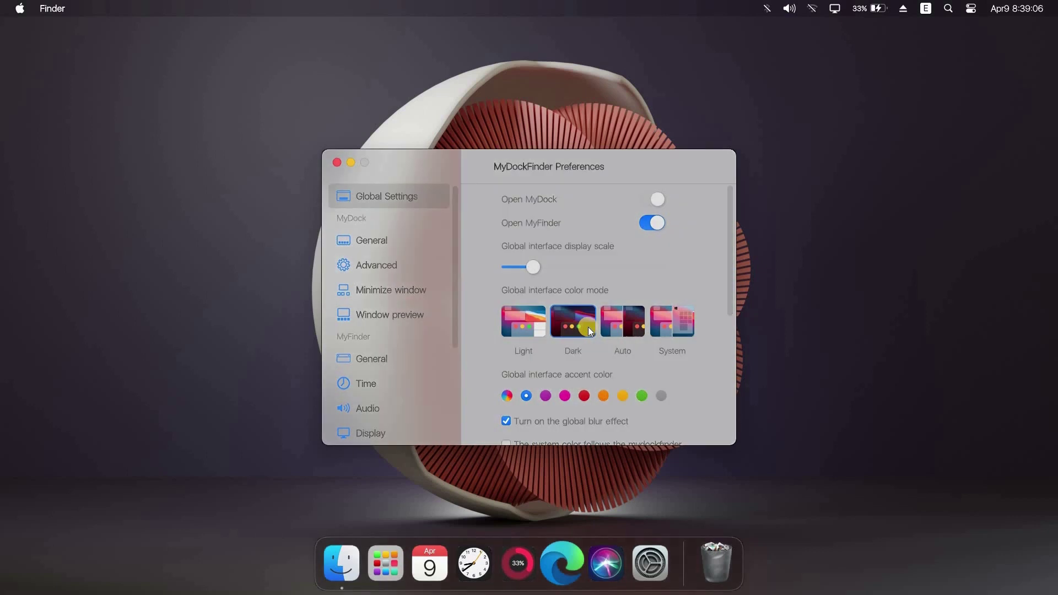
Step: Minimize the MyDockFinder Preferences window, and open and close Launchpad to check its look in dark mode
click(351, 161)
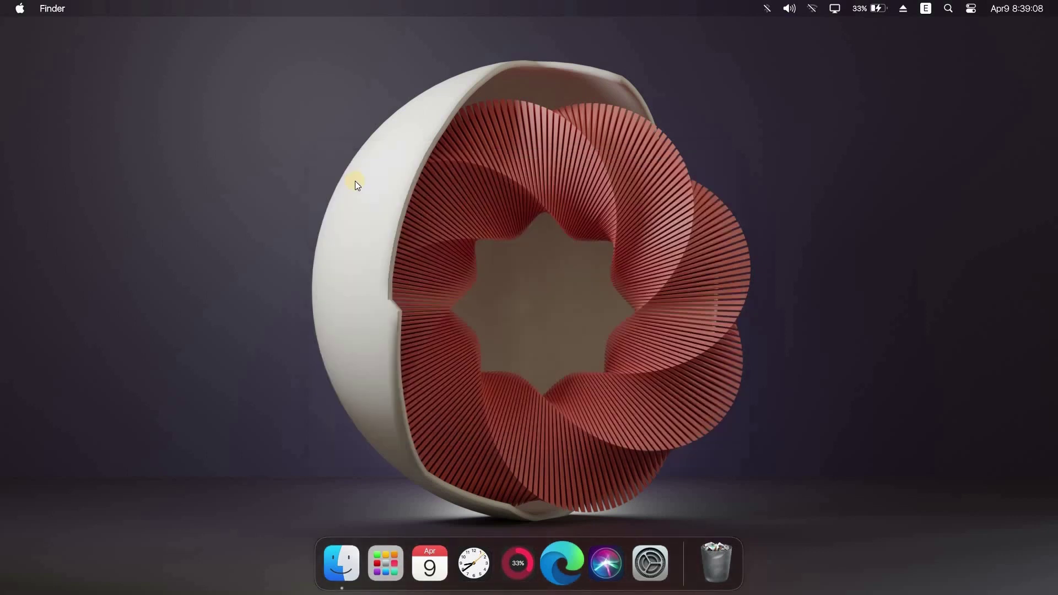
click(389, 557)
click(389, 555)
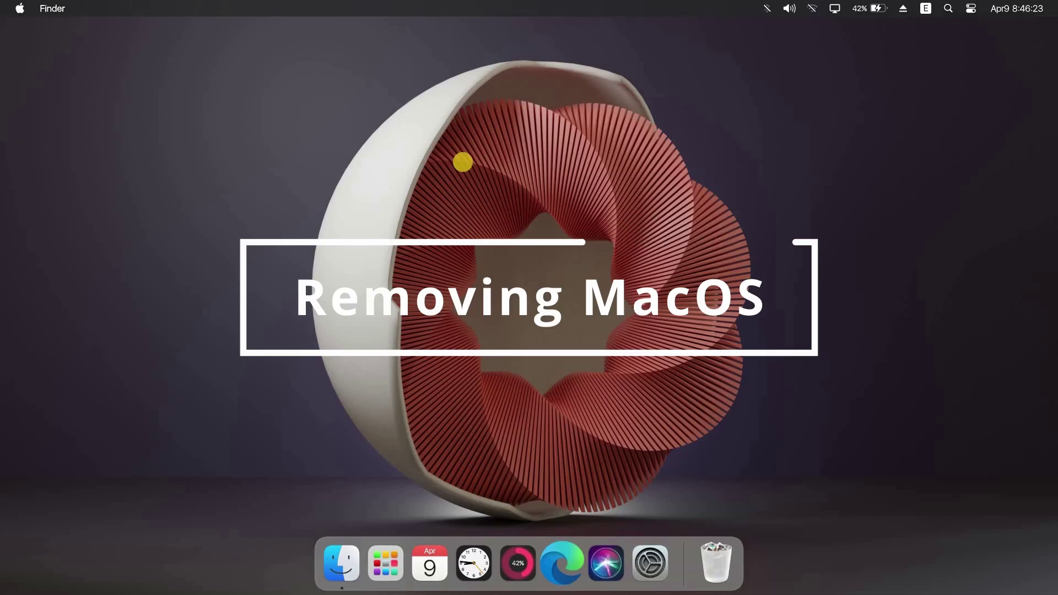
Step: End Finder and end the dock program to remove the macOS-style menu bar and dock from the desktop
click(20, 8)
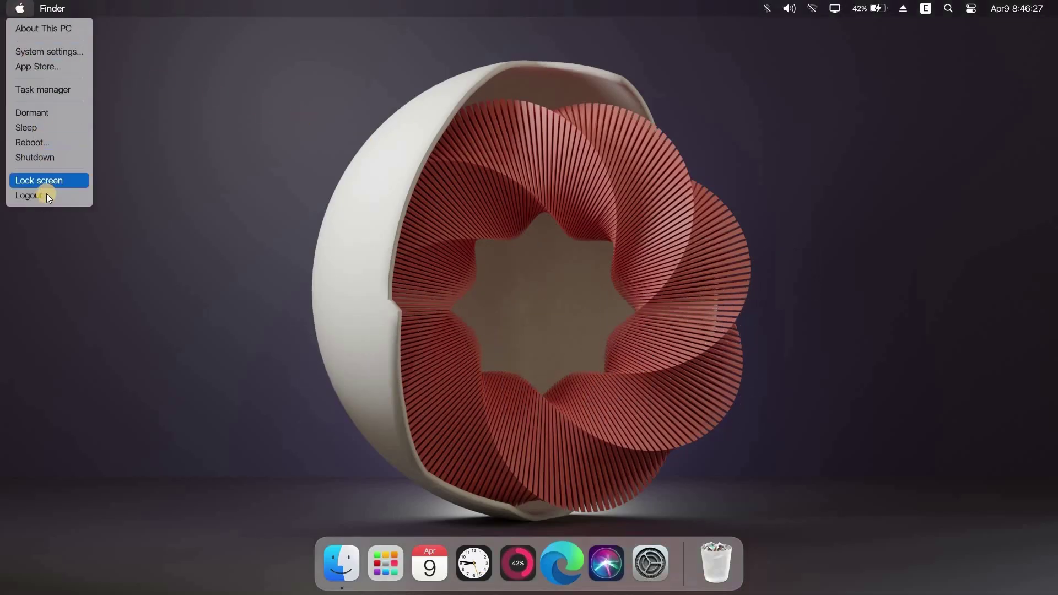
click(59, 7)
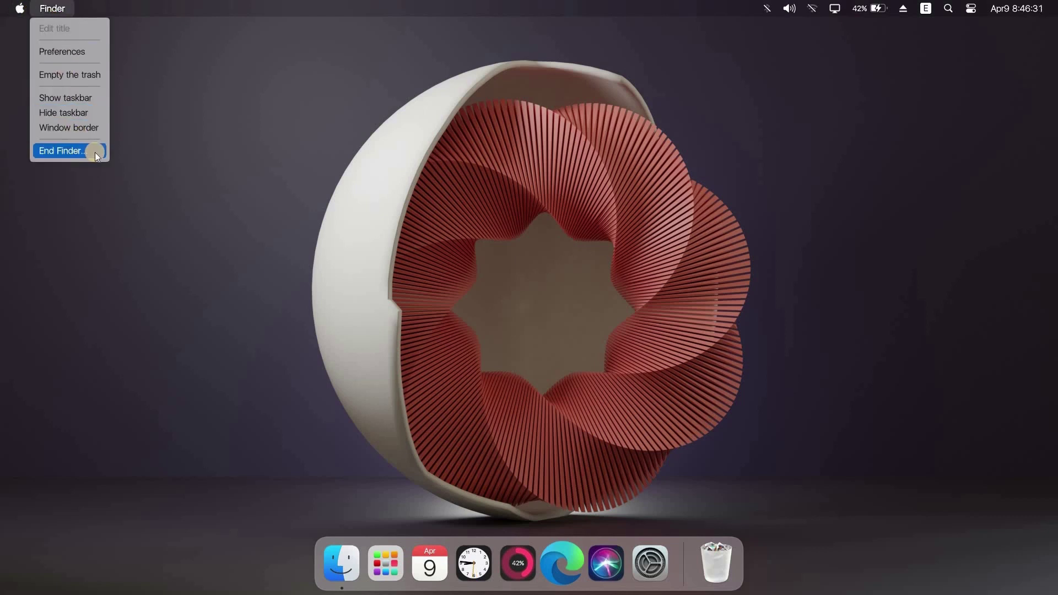
click(94, 153)
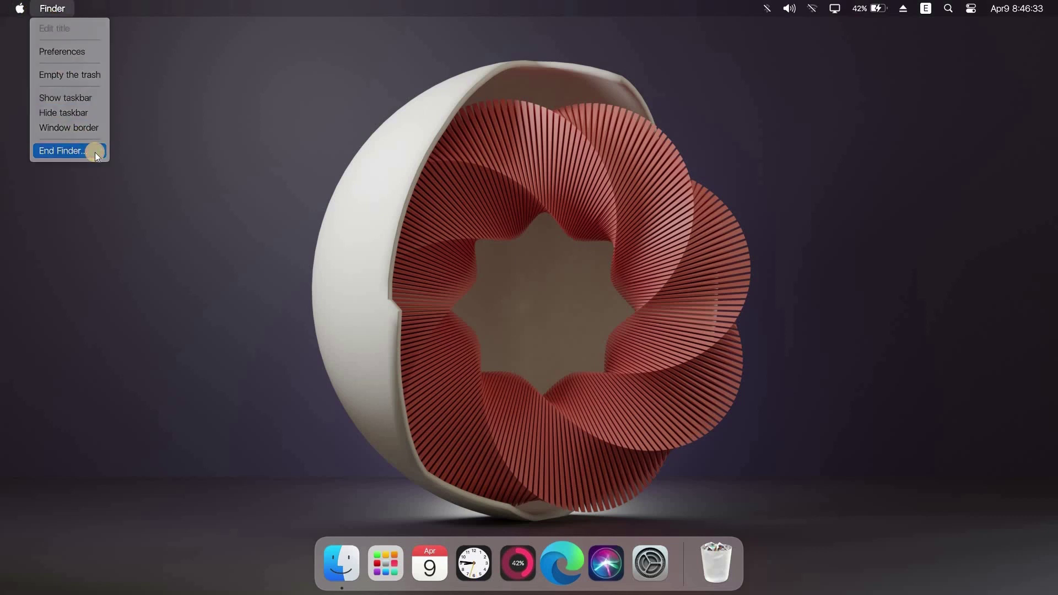
right_click(687, 554)
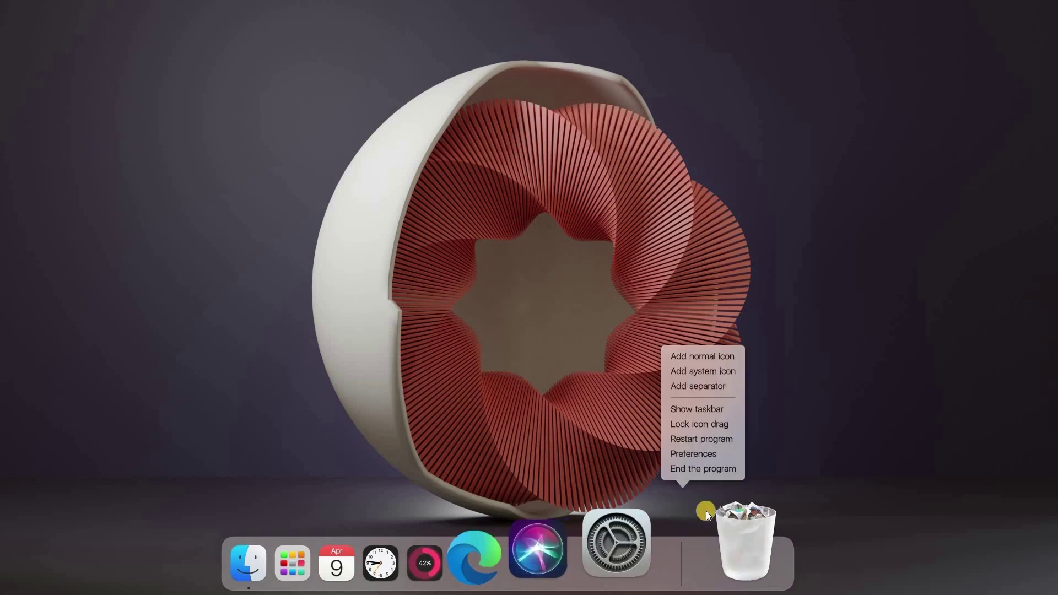
click(737, 470)
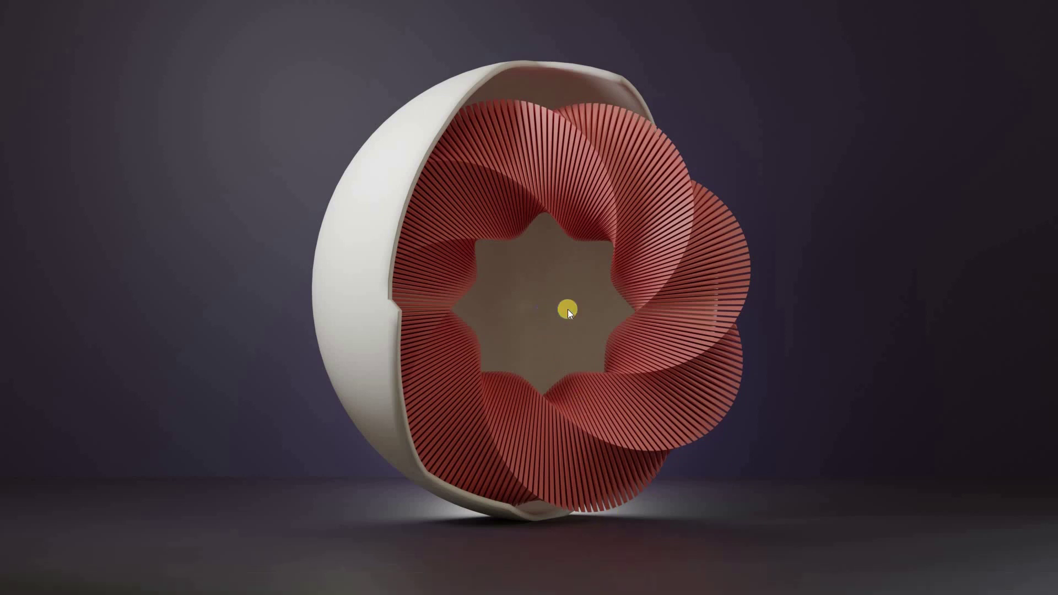
Step: Apply the Glow theme in the Windows personalization settings and minimize the settings window
right_click(588, 289)
click(652, 272)
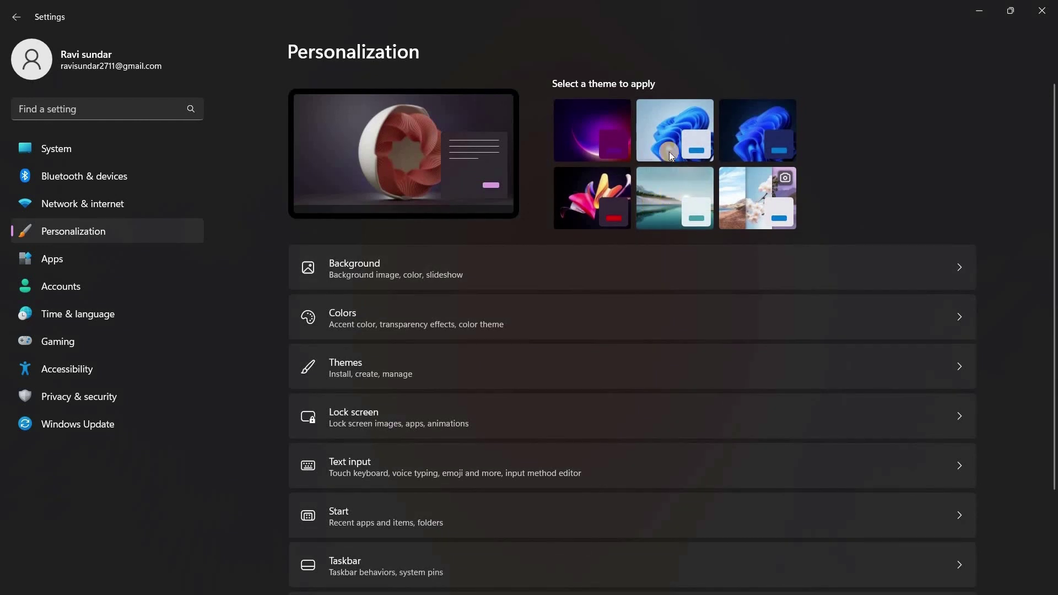
click(581, 120)
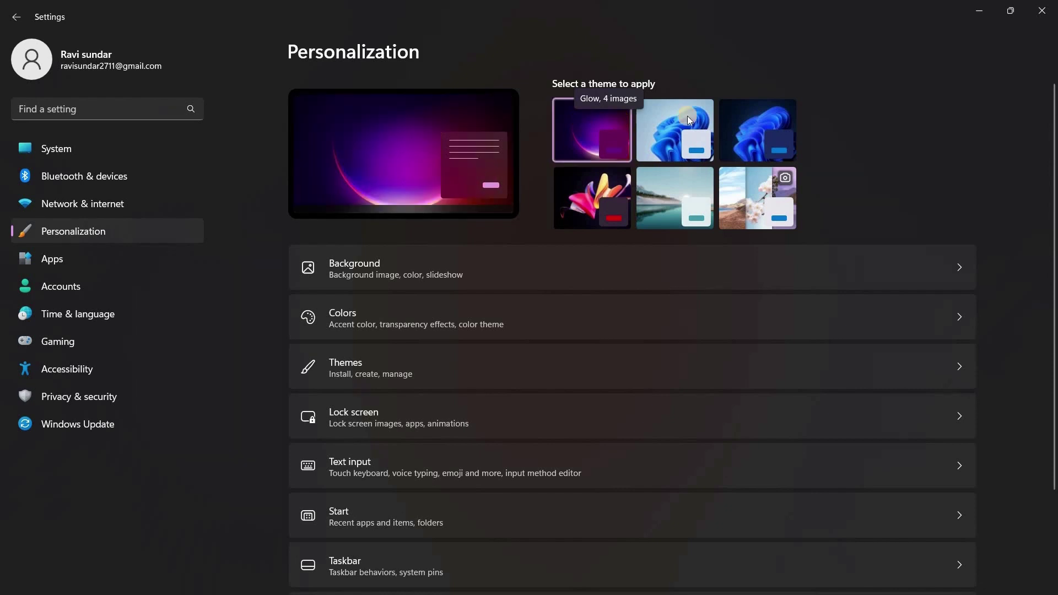
click(979, 10)
Step: Turn off automatic hiding of the taskbar in the taskbar behaviors and minimize the settings window
mouse_move(567, 591)
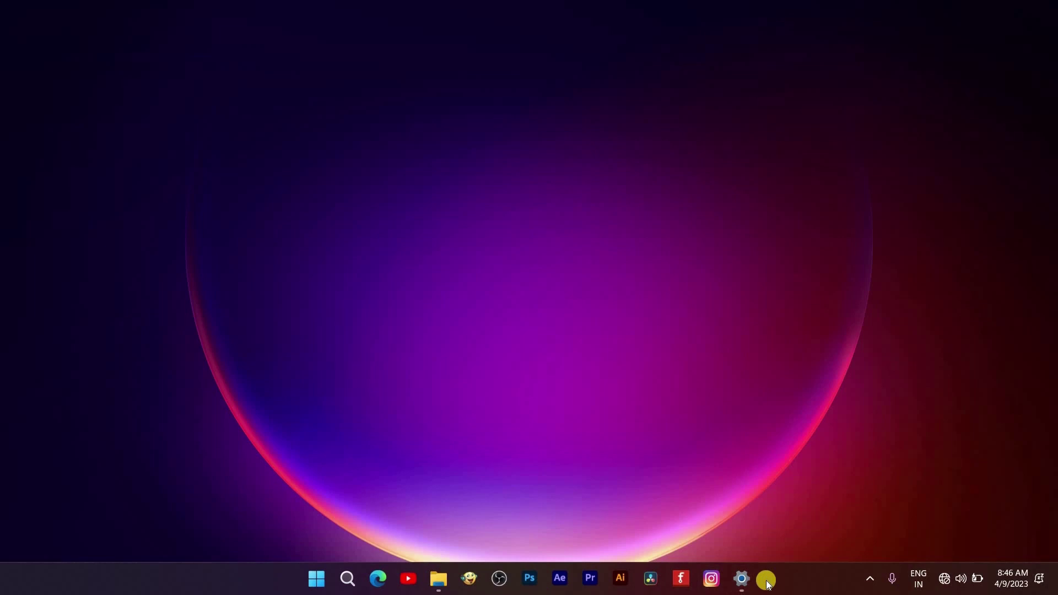
right_click(766, 579)
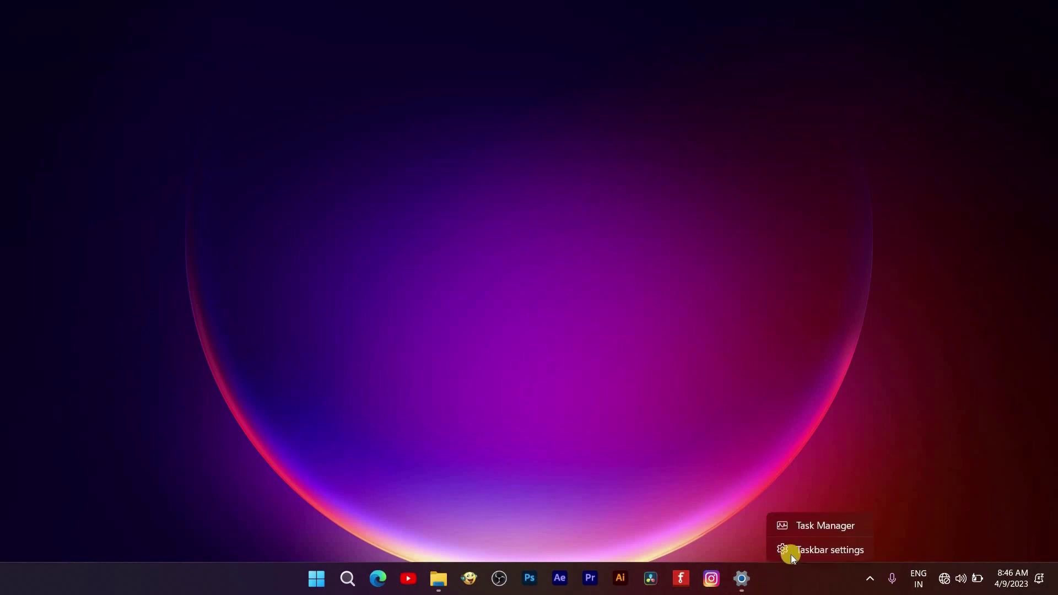
click(863, 550)
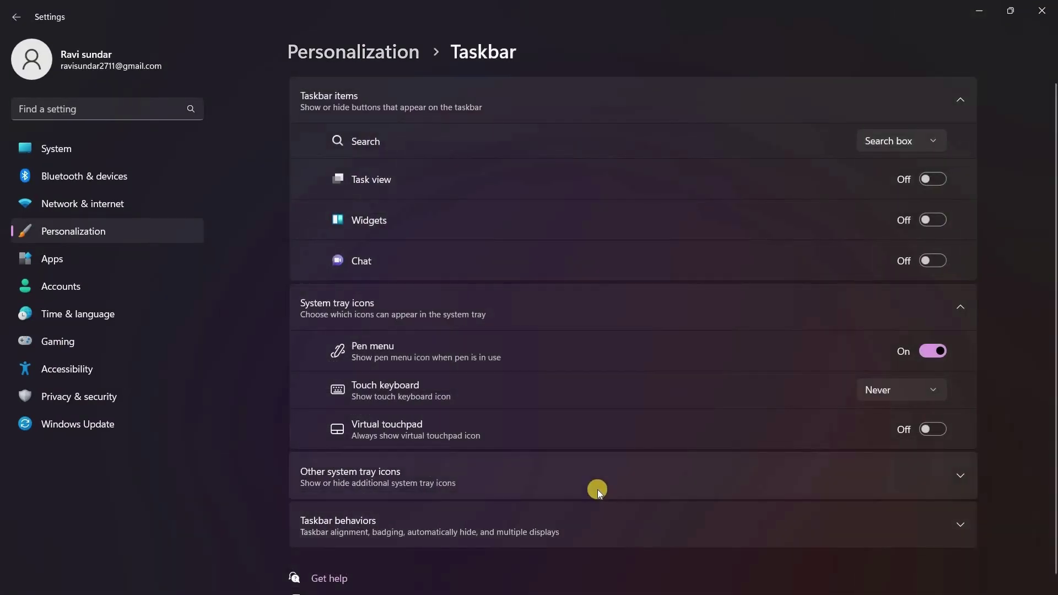
click(615, 539)
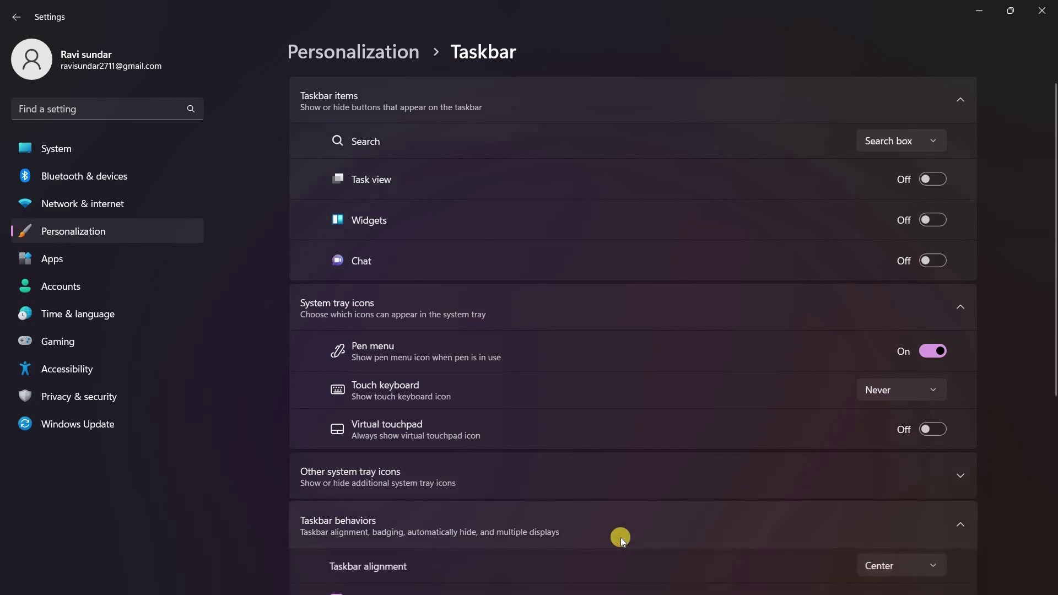
scroll(620, 538, down, 5)
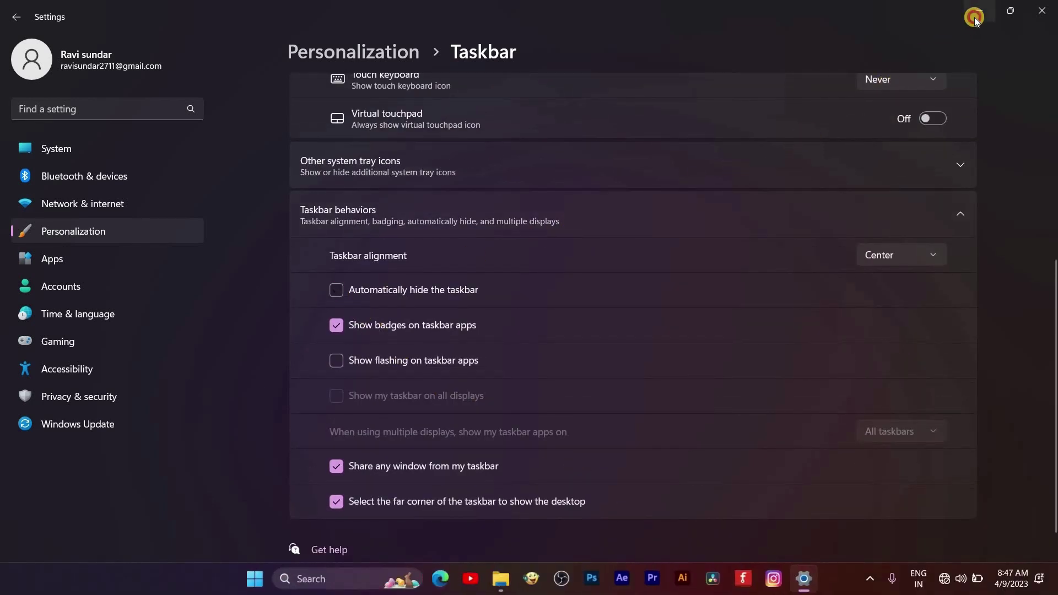
click(1010, 10)
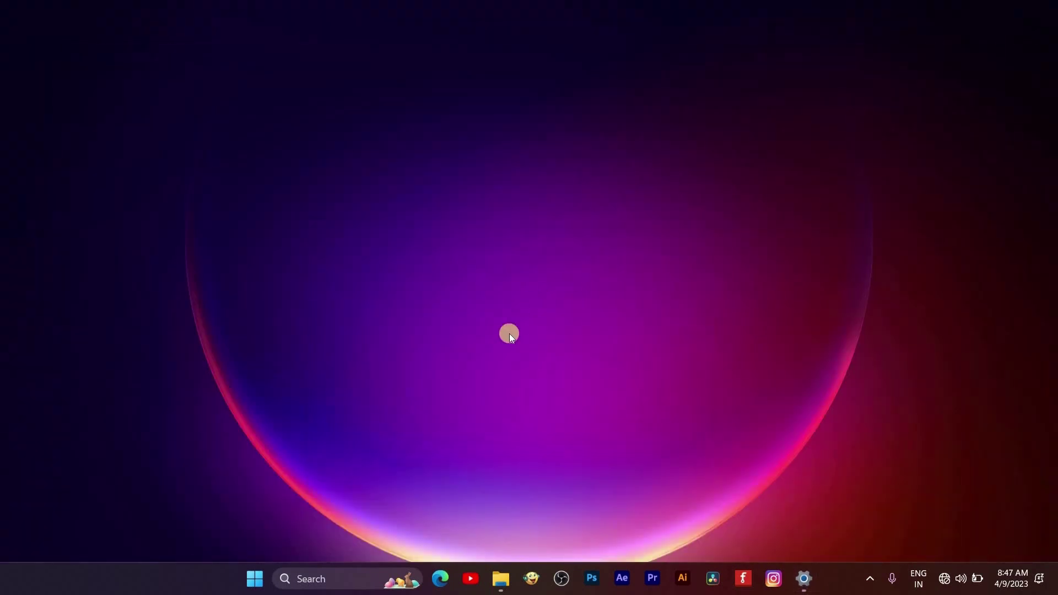